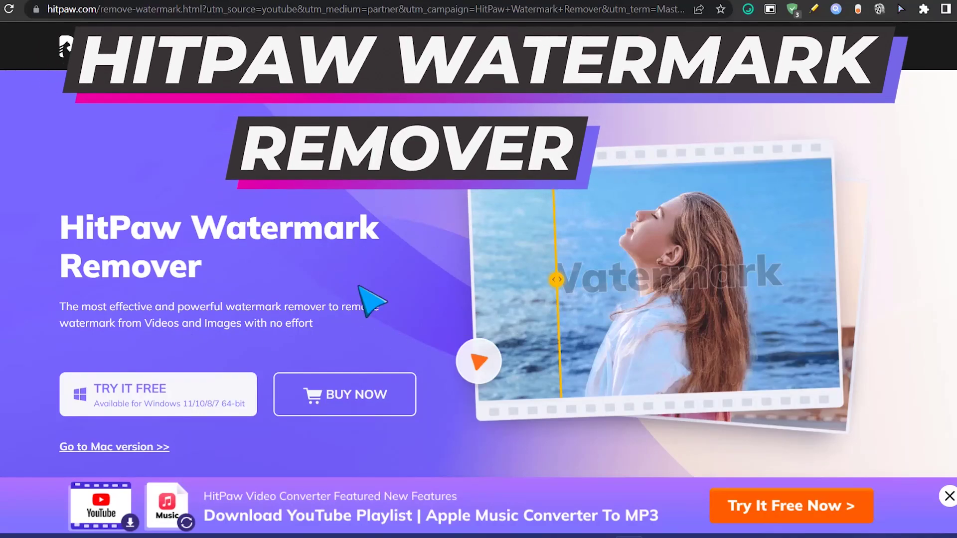
# Scroll the Watermark Remover product page down to its removable-item categories
pyautogui.scroll(-4, 427, 310)
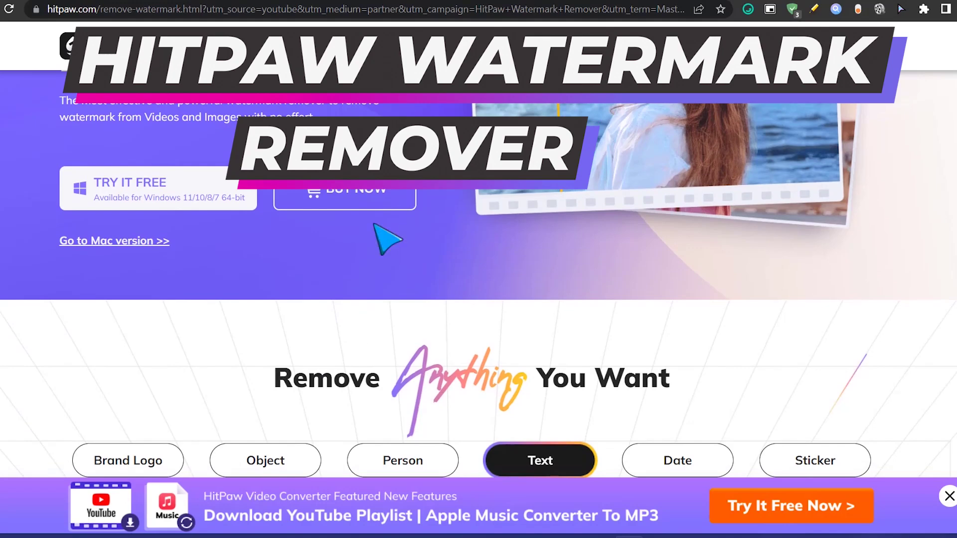
# Scroll the product page down to 'Why Our Customers Like HitPaw', then bring up the Windows Start menu
pyautogui.scroll(-5, 492, 299)
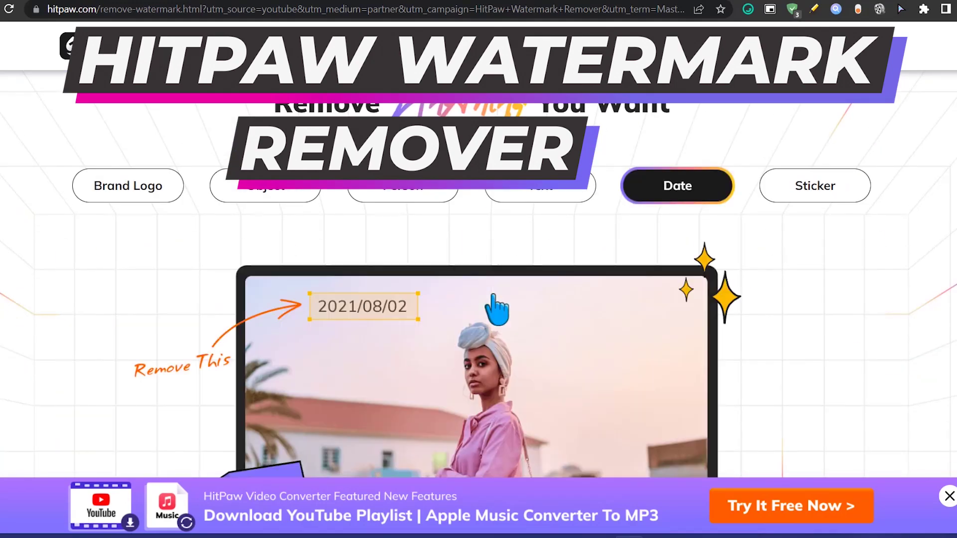
pyautogui.scroll(-4, 487, 313)
pyautogui.scroll(3, 449, 319)
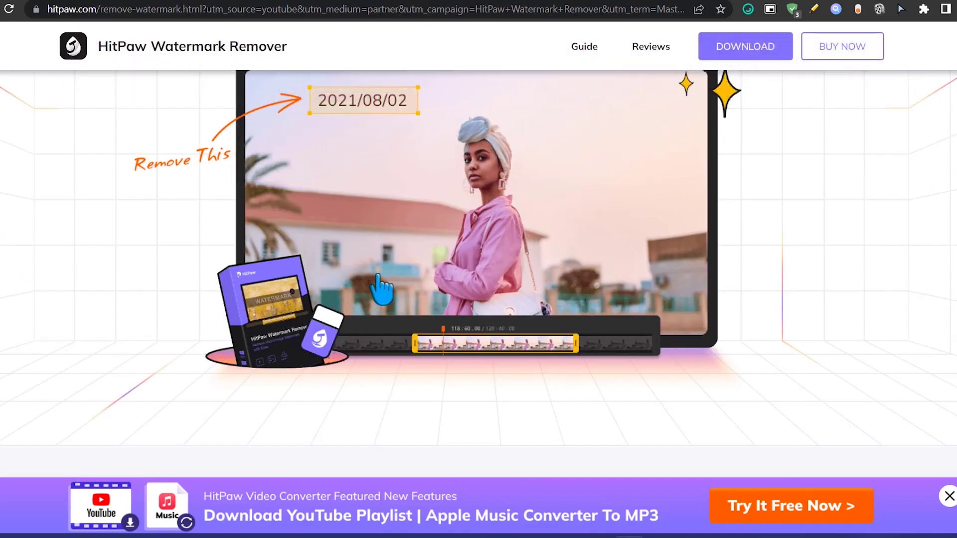
pyautogui.scroll(-4, 486, 315)
pyautogui.scroll(-5, 538, 160)
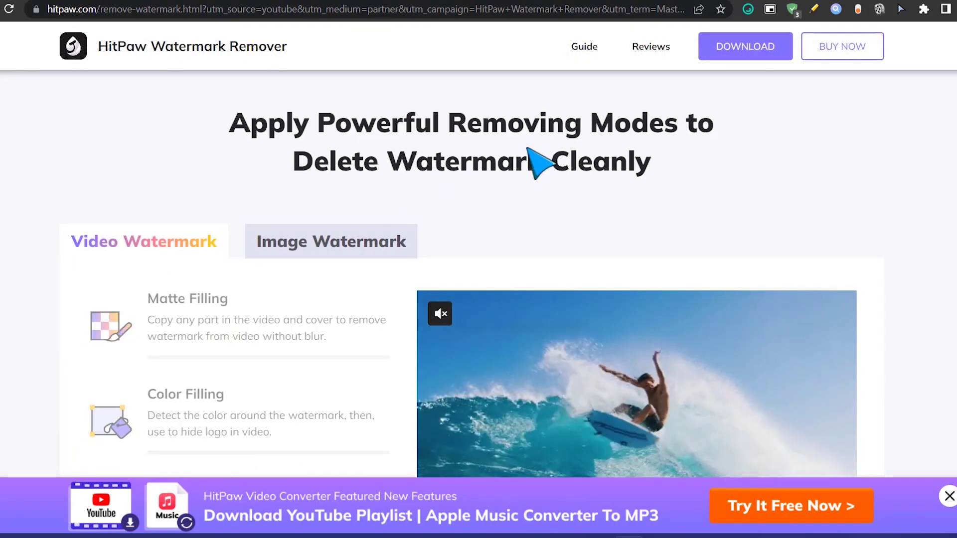
pyautogui.scroll(-1, 529, 245)
pyautogui.scroll(-5, 538, 251)
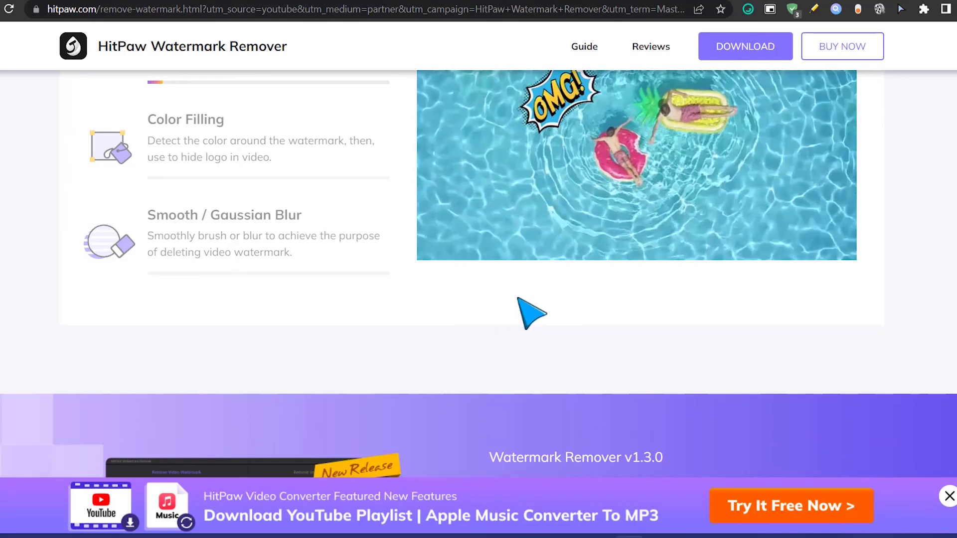
pyautogui.scroll(-2, 535, 309)
pyautogui.scroll(-4, 543, 302)
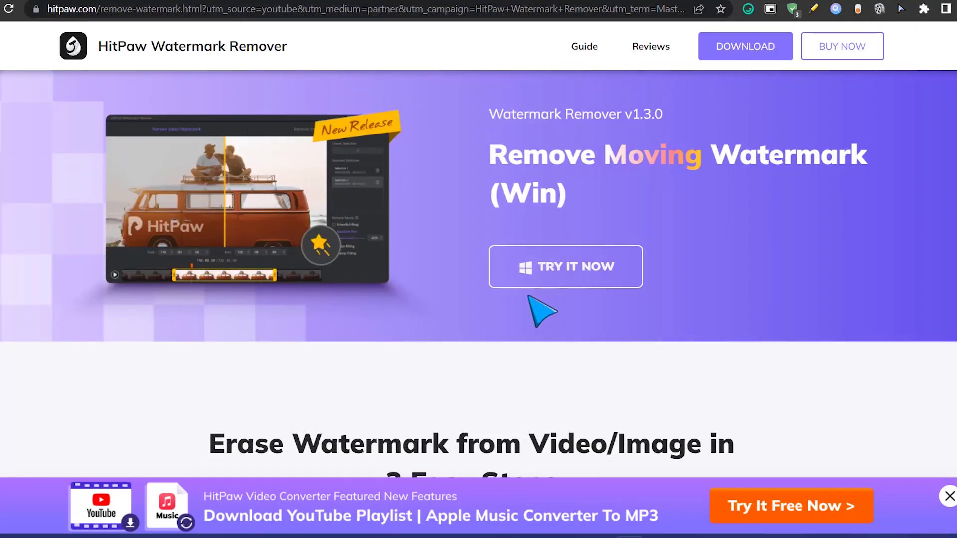
pyautogui.scroll(-4, 529, 297)
pyautogui.scroll(-5, 498, 359)
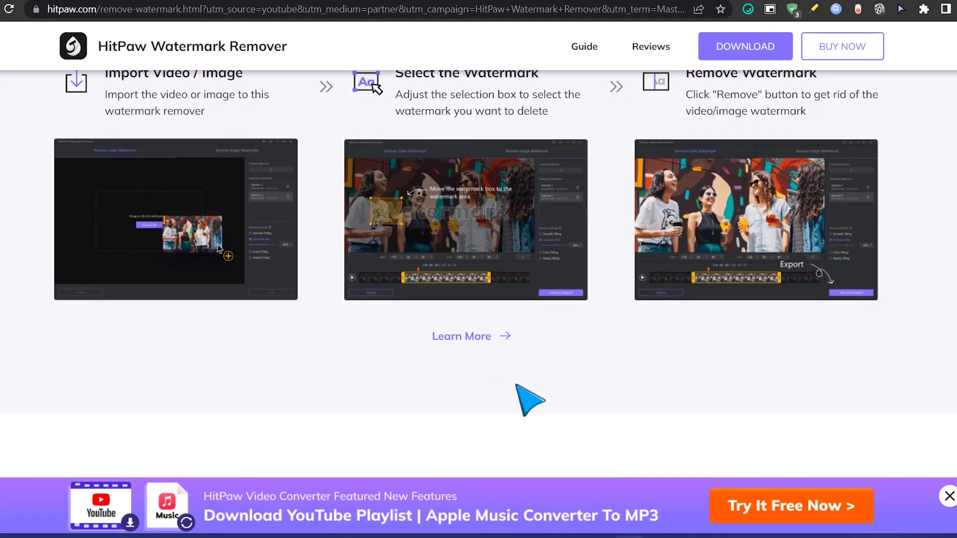
pyautogui.scroll(-5, 525, 397)
pyautogui.scroll(-5, 522, 394)
pyautogui.scroll(-5, 521, 390)
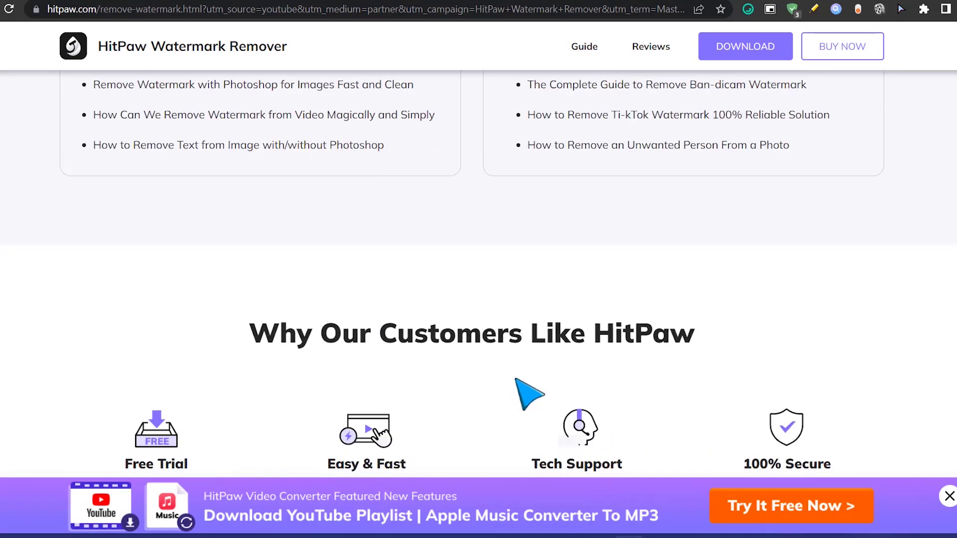
pyautogui.scroll(-5, 523, 392)
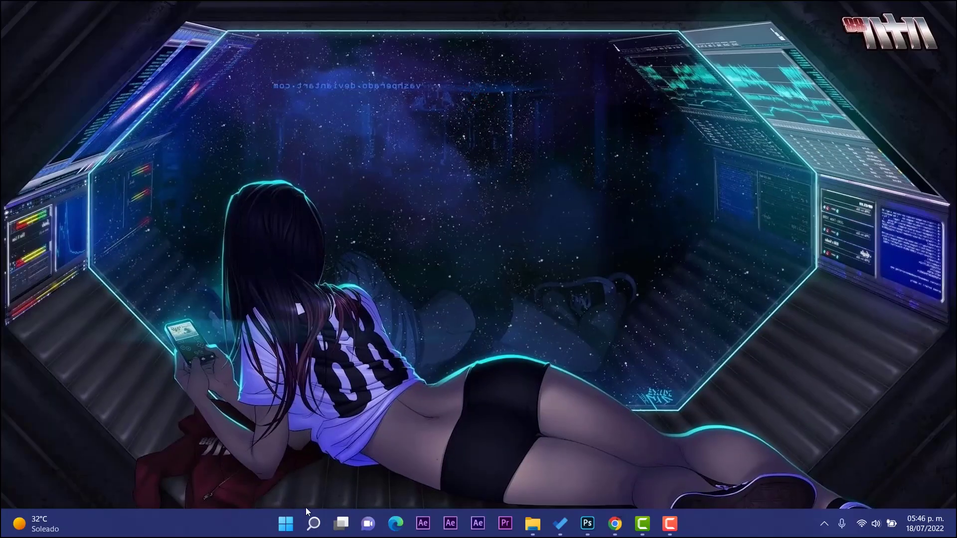
pyautogui.click(286, 524)
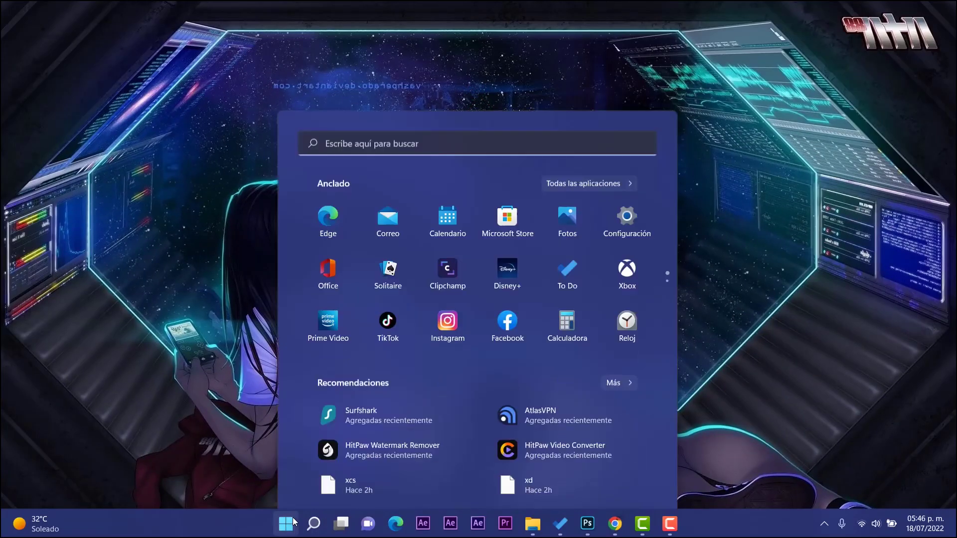
# Launch HitPaw Watermark Remover from Recomendaciones and return to the video watermark tab to add a file
pyautogui.click(551, 390)
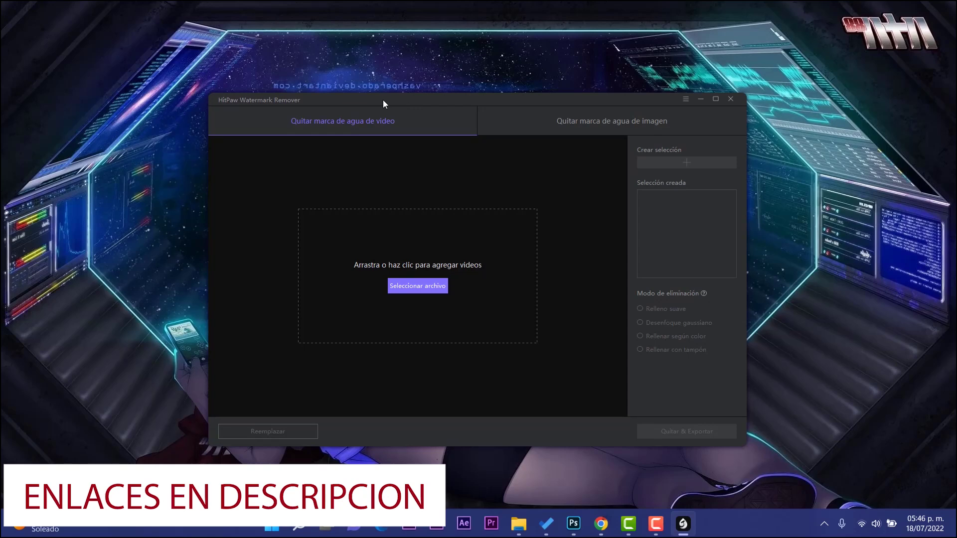
pyautogui.click(593, 123)
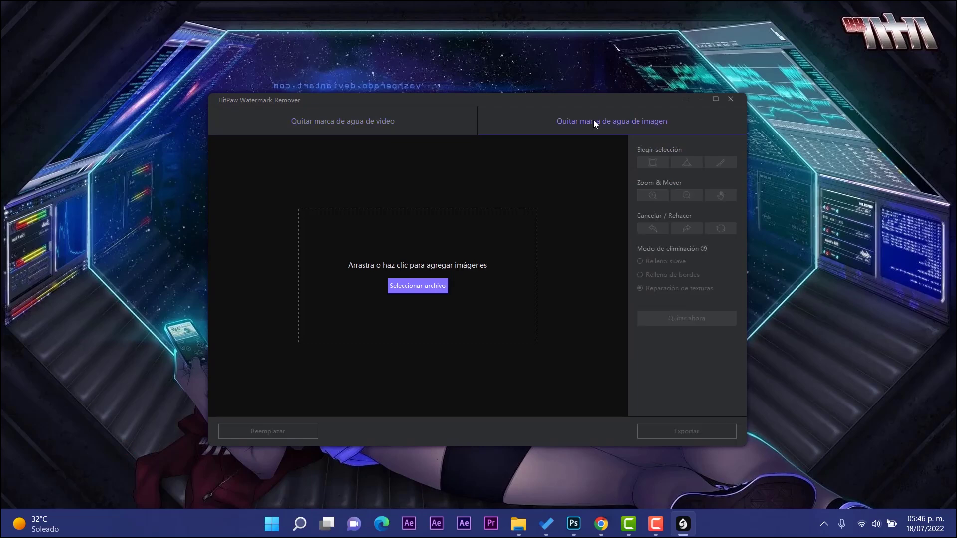
pyautogui.click(400, 121)
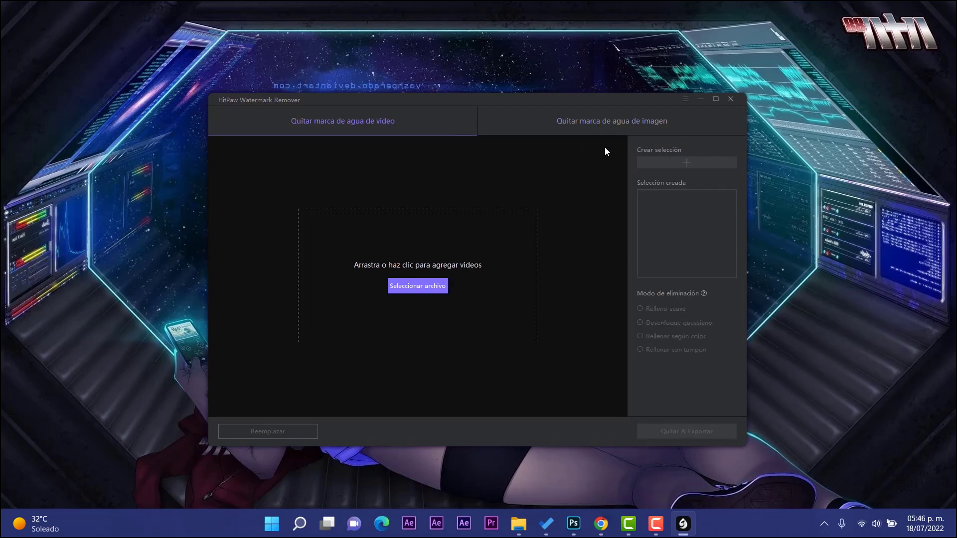
pyautogui.click(412, 286)
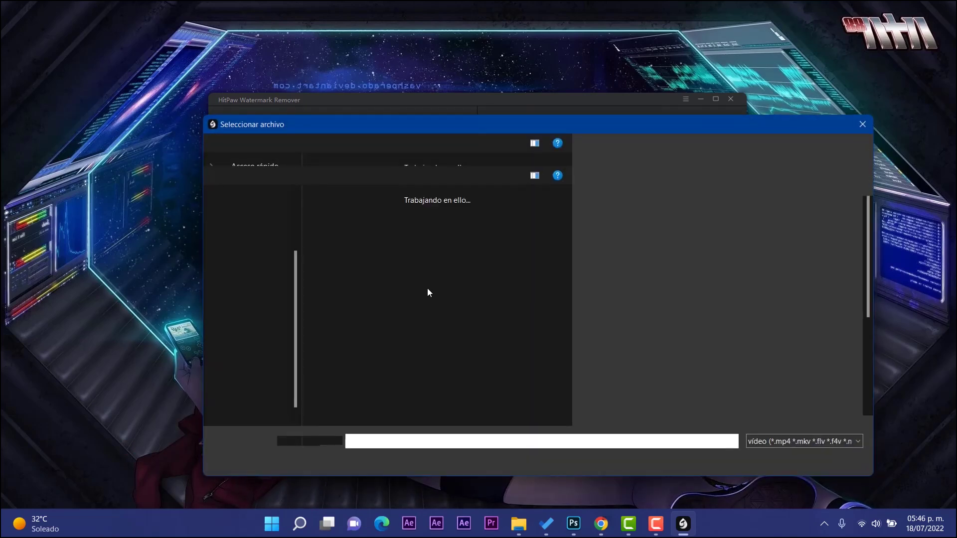
# Load the xcs video from Documentos > Adobe > Premiere Pro > 13.0
pyautogui.scroll(-5, 549, 313)
pyautogui.scroll(-5, 548, 312)
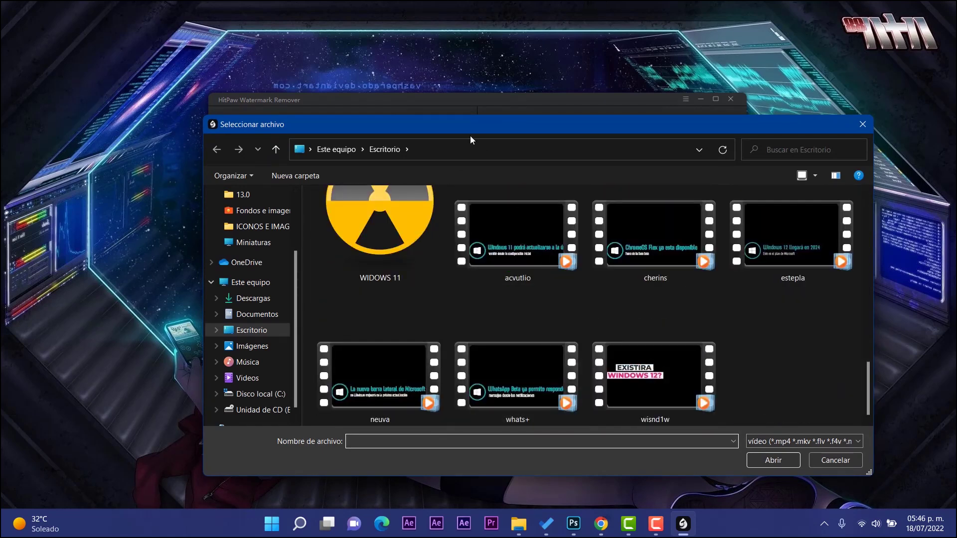
pyautogui.moveTo(459, 124)
pyautogui.mouseDown()
pyautogui.moveTo(428, 252)
pyautogui.moveTo(440, 87)
pyautogui.mouseUp()
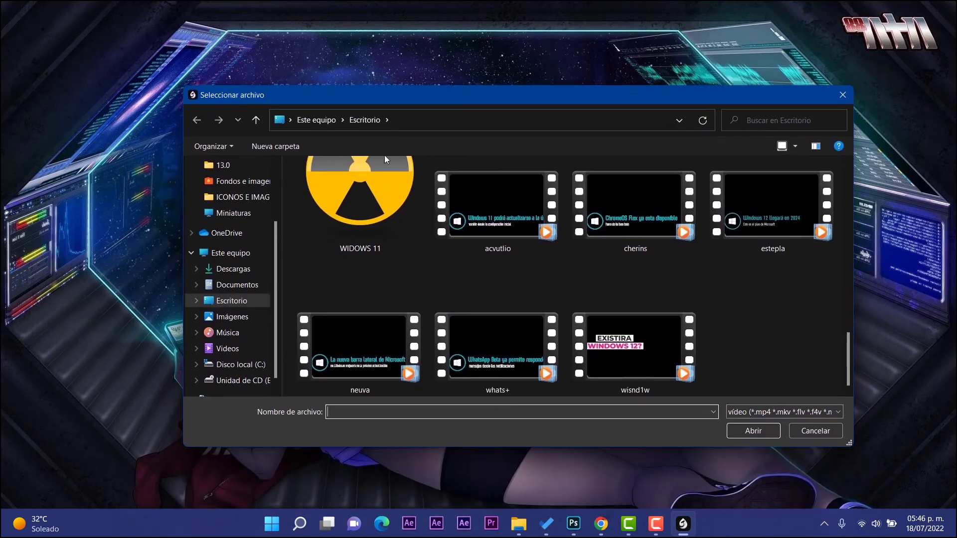
pyautogui.click(222, 165)
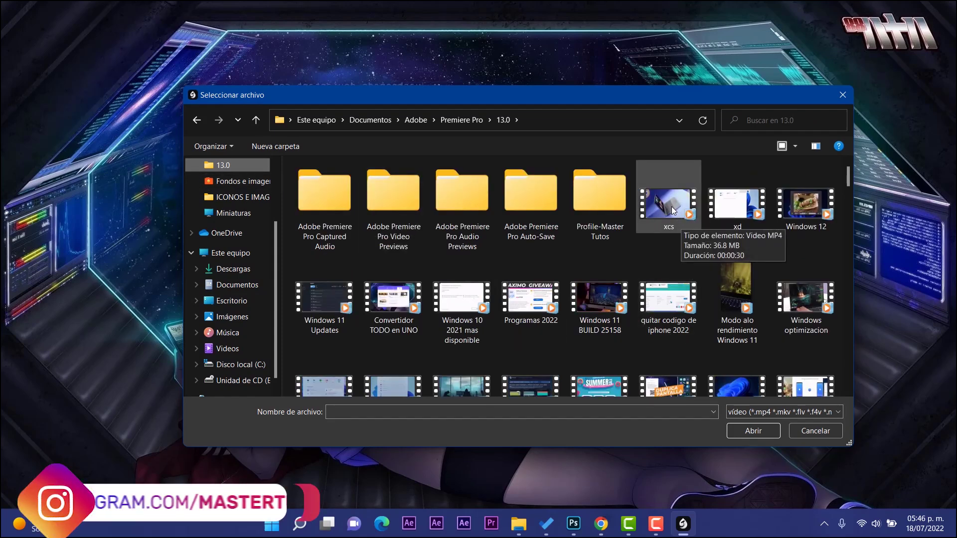
pyautogui.doubleClick(671, 207)
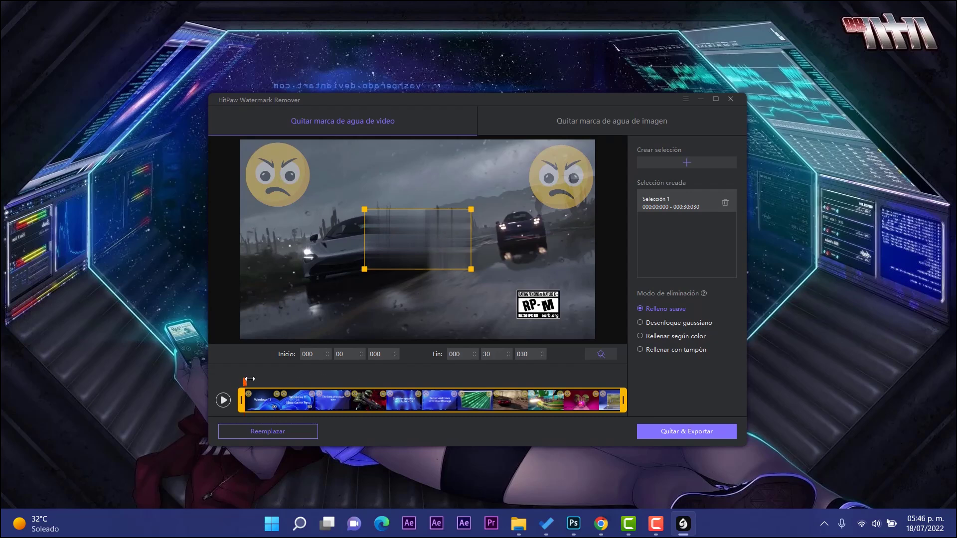
# Pause the preview and fit the first removal box over the left angry emoji
pyautogui.click(224, 404)
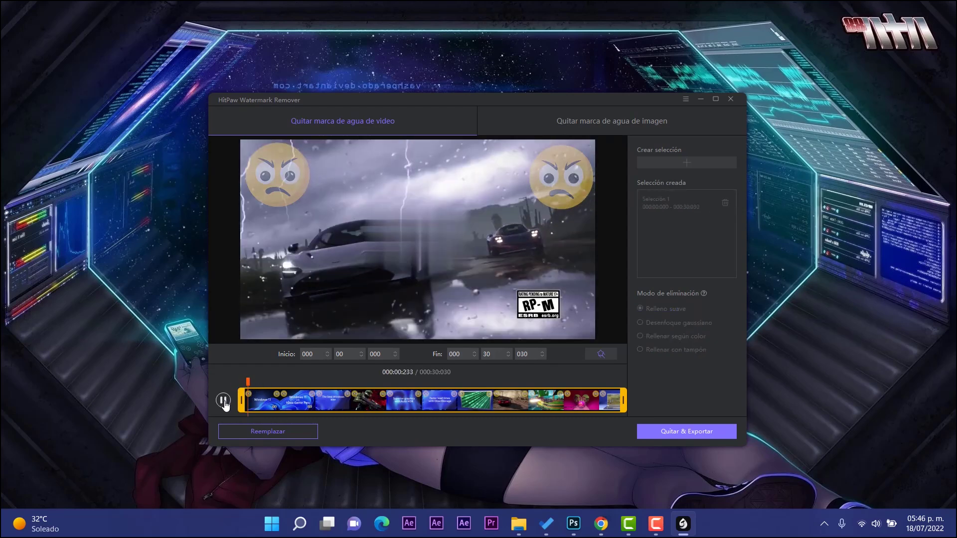
pyautogui.click(224, 405)
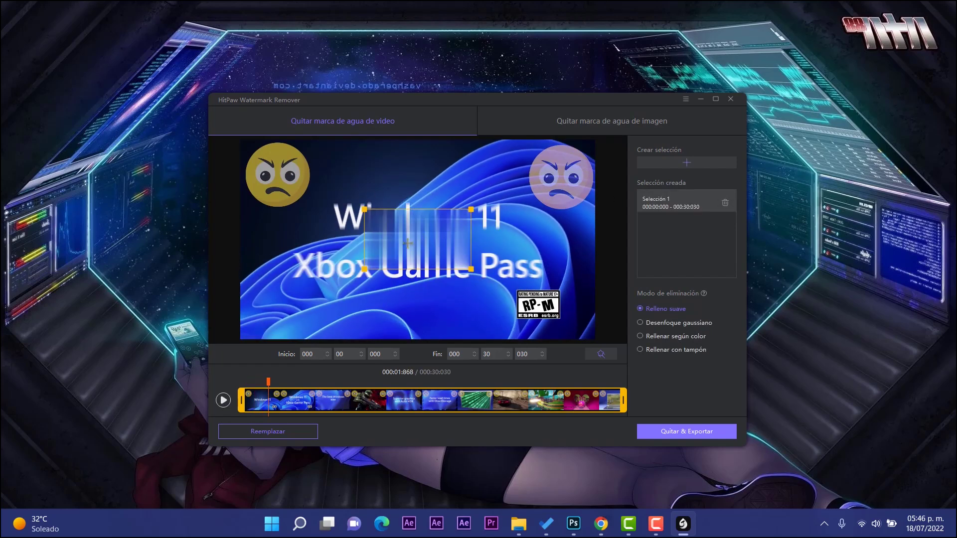
pyautogui.moveTo(435, 243); pyautogui.dragTo(314, 174)
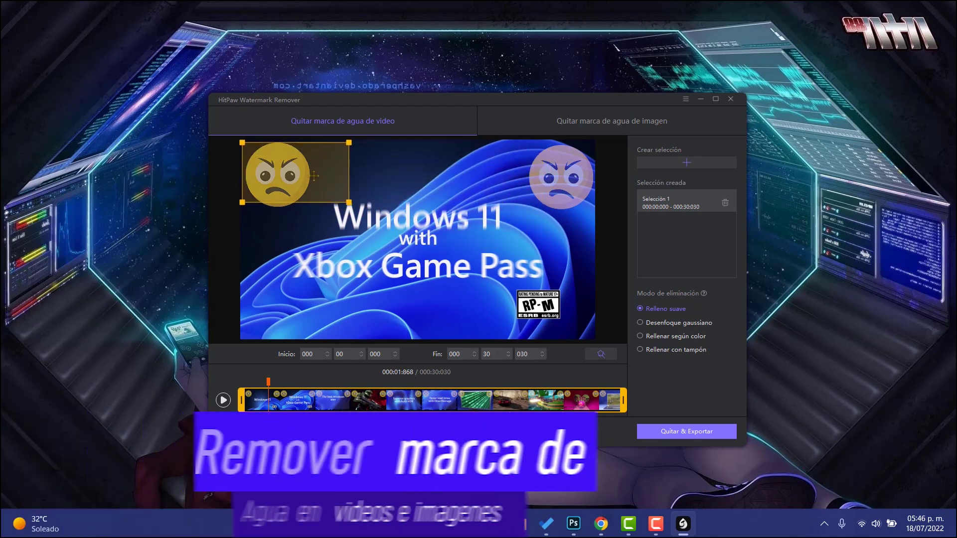
pyautogui.moveTo(348, 203); pyautogui.dragTo(311, 214)
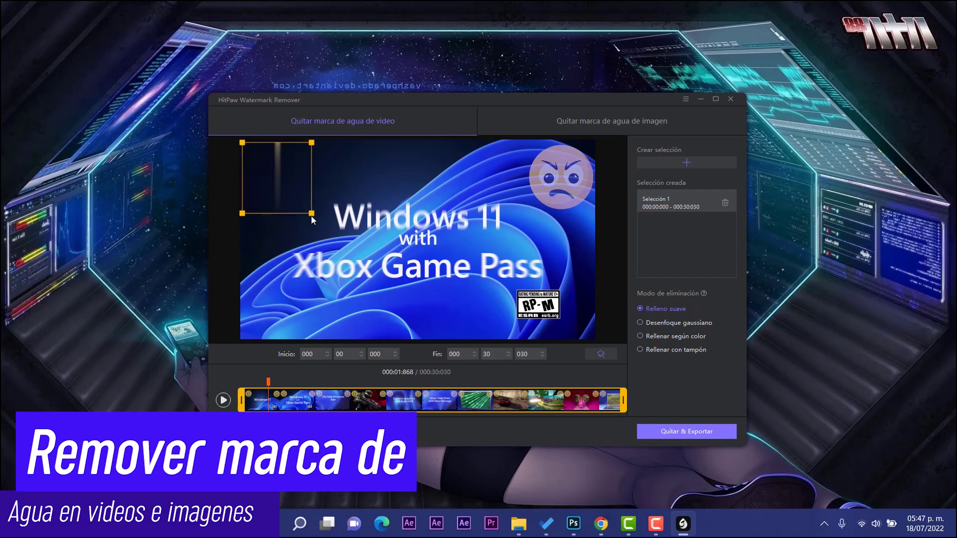
pyautogui.moveTo(312, 215); pyautogui.dragTo(309, 216)
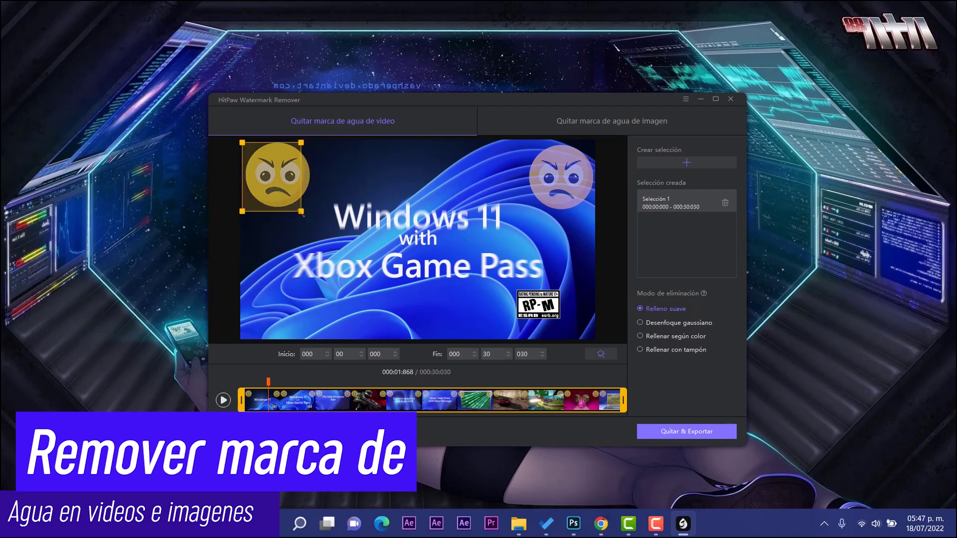
pyautogui.moveTo(287, 186); pyautogui.dragTo(292, 189)
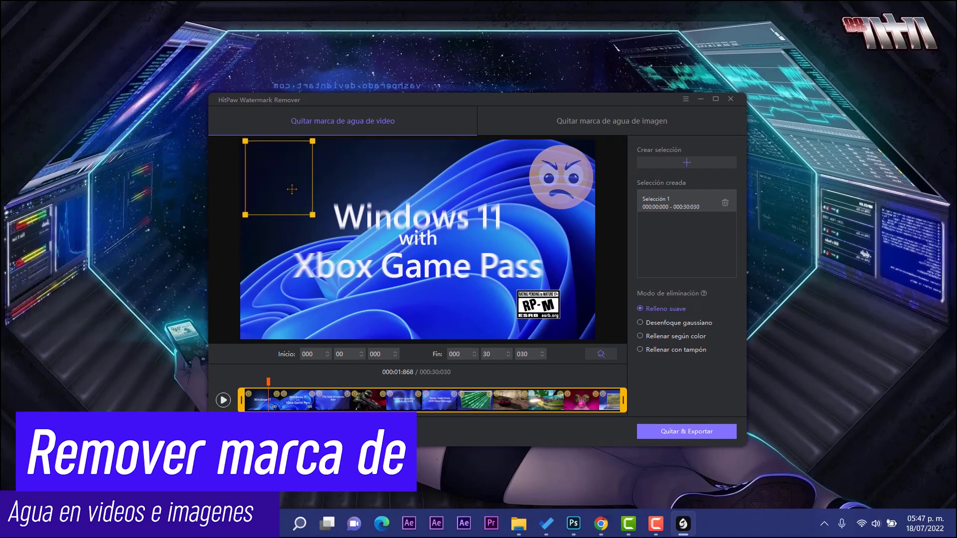
# Add a second removal box over the right emoji, spanning 000:00:000–000:30:030
pyautogui.click(683, 164)
pyautogui.moveTo(420, 233); pyautogui.dragTo(563, 172)
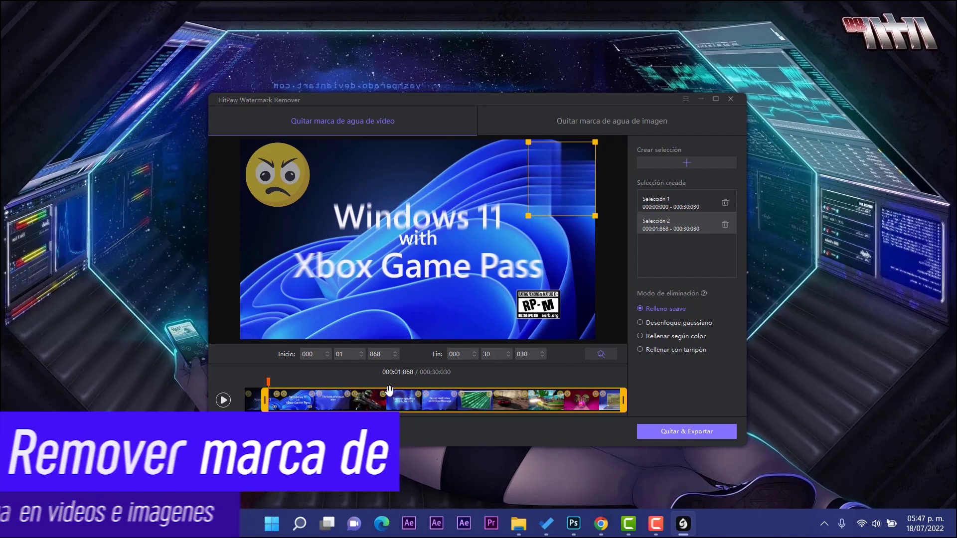
pyautogui.moveTo(265, 400)
pyautogui.mouseDown()
pyautogui.moveTo(290, 402)
pyautogui.moveTo(264, 394)
pyautogui.moveTo(233, 406)
pyautogui.mouseUp()
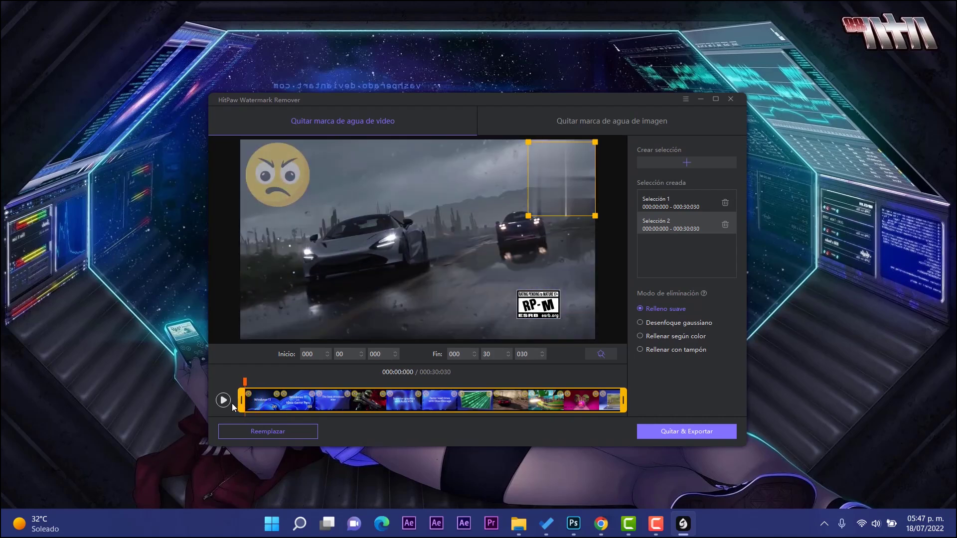
pyautogui.moveTo(555, 173); pyautogui.dragTo(279, 175)
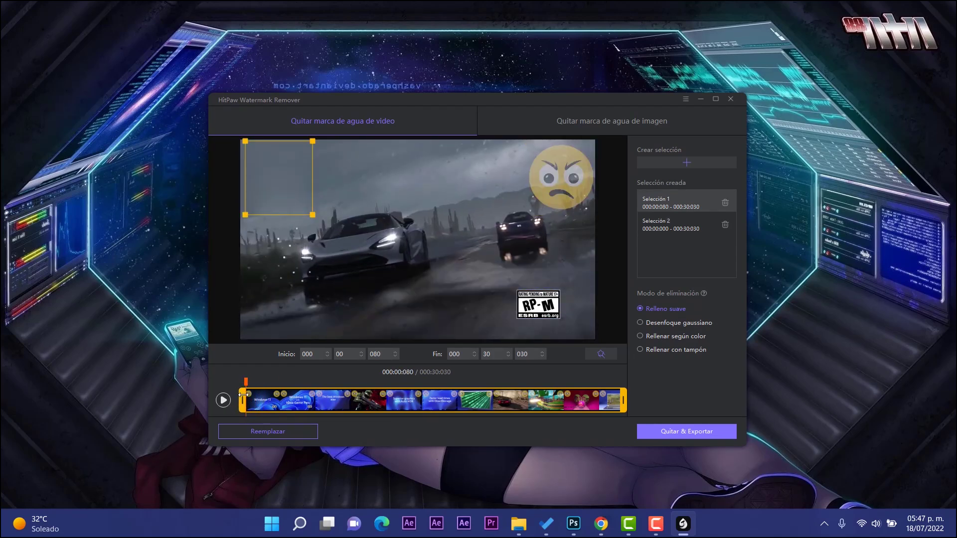
pyautogui.moveTo(241, 401)
pyautogui.mouseDown()
pyautogui.moveTo(474, 407)
pyautogui.moveTo(230, 408)
pyautogui.mouseUp()
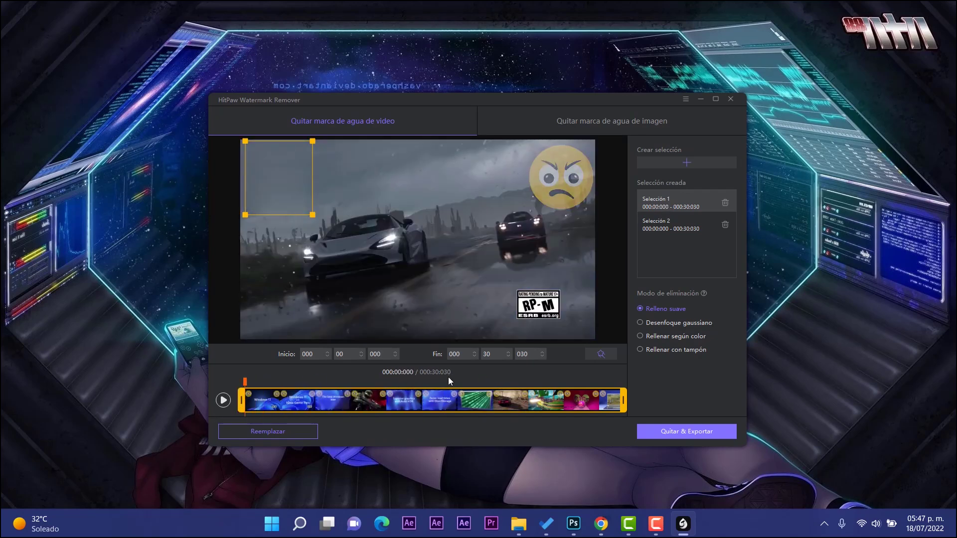
pyautogui.click(679, 230)
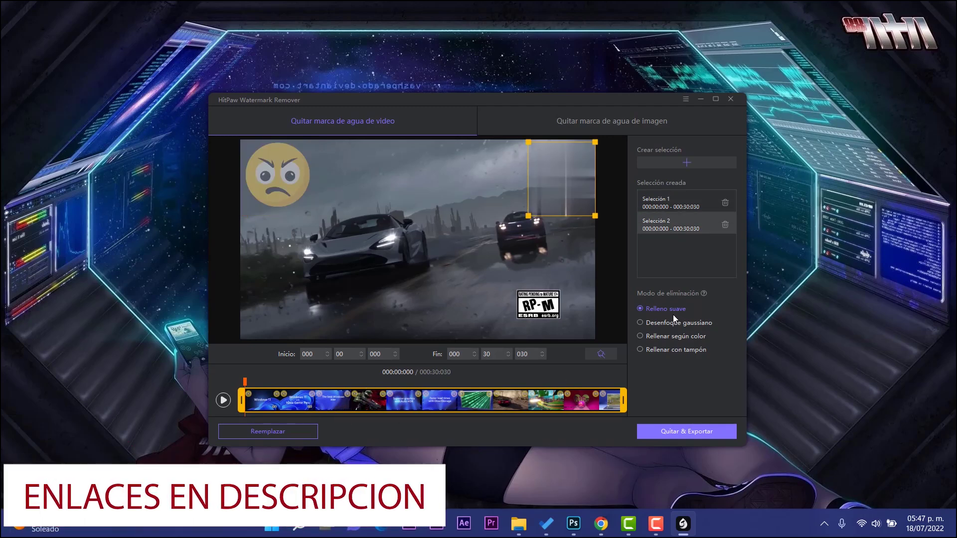
# Try Desenfoque gaussiano, Rellenar según color and Rellenar con tampón on Selección 2, then keep Relleno suave
pyautogui.click(642, 324)
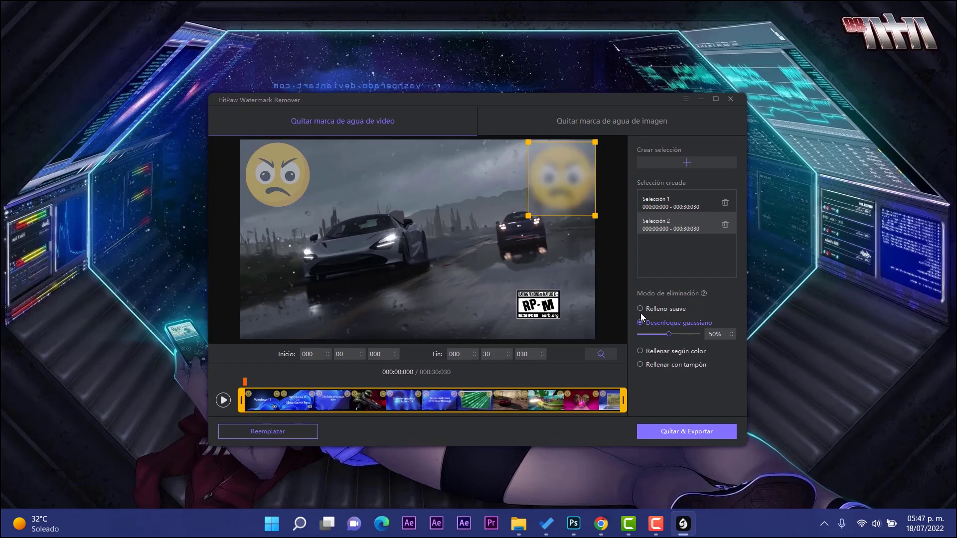
pyautogui.click(648, 352)
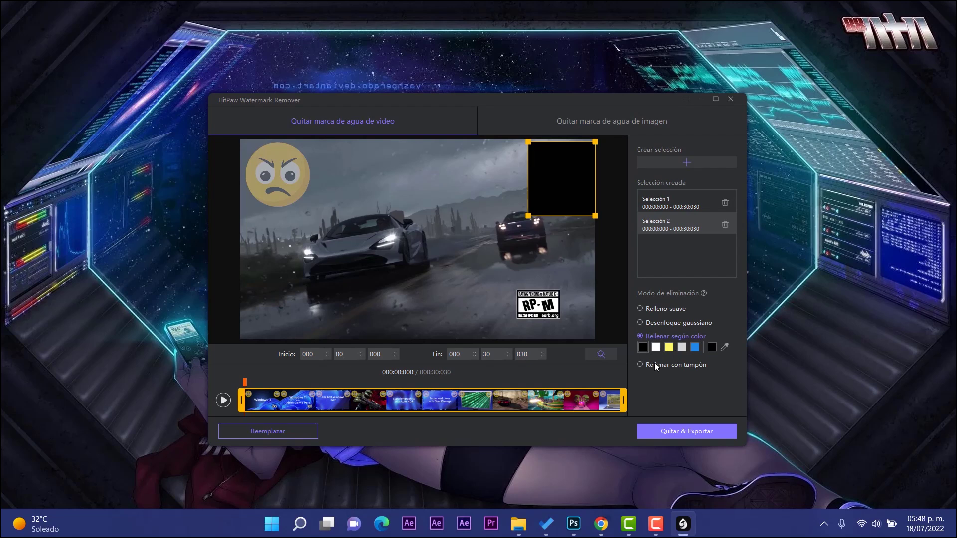
pyautogui.click(662, 365)
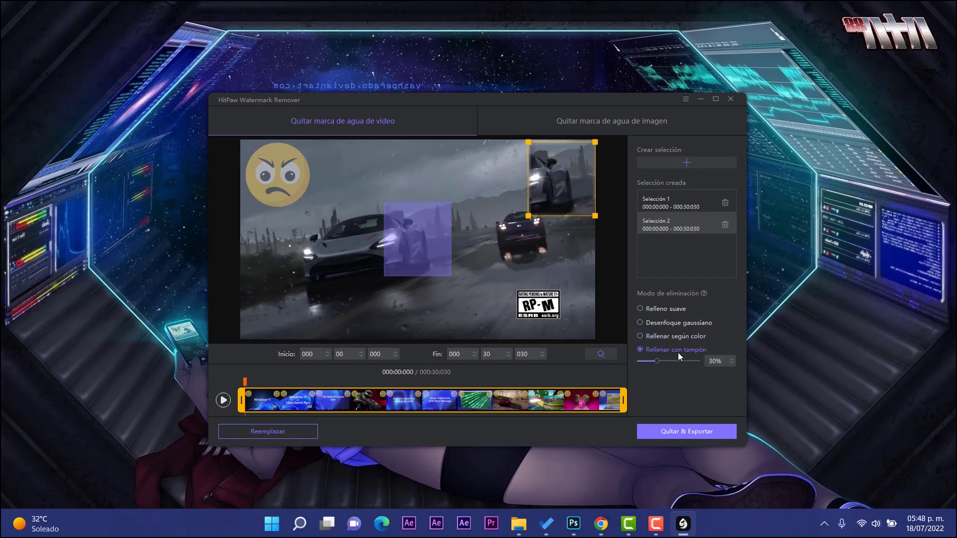
pyautogui.click(660, 309)
pyautogui.moveTo(245, 382)
pyautogui.mouseDown()
pyautogui.moveTo(425, 389)
pyautogui.moveTo(442, 416)
pyautogui.mouseUp()
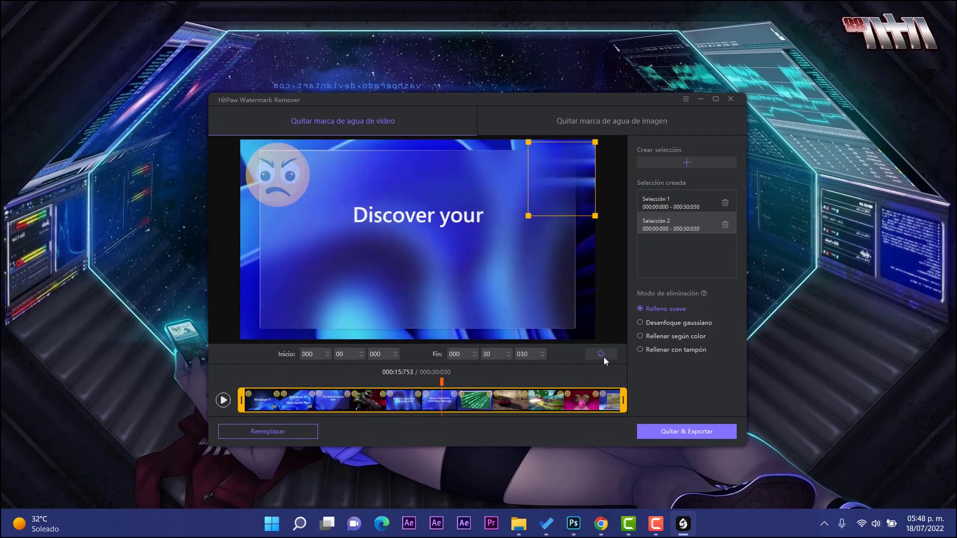
# Enable dynamic watermark removal and step through its tutorial to Cumplido
pyautogui.click(602, 357)
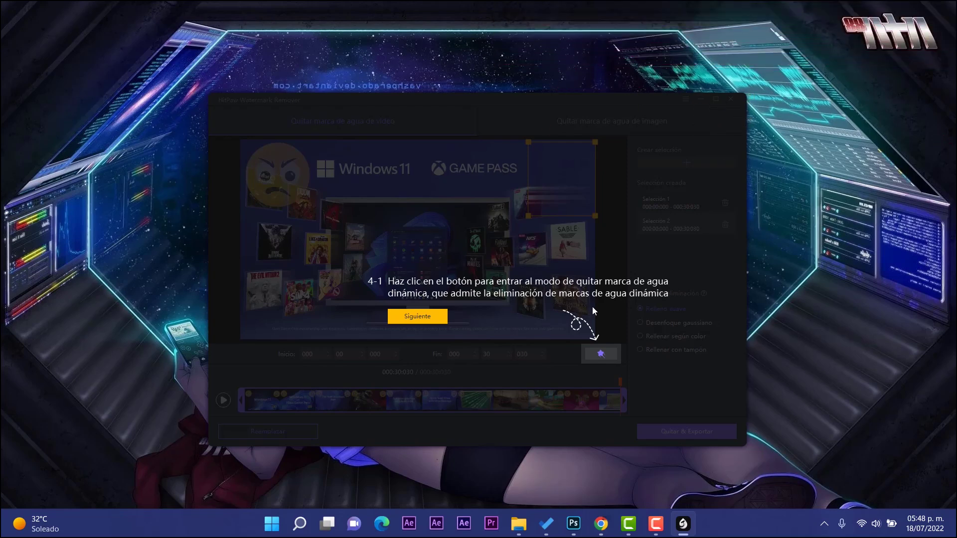
pyautogui.click(402, 314)
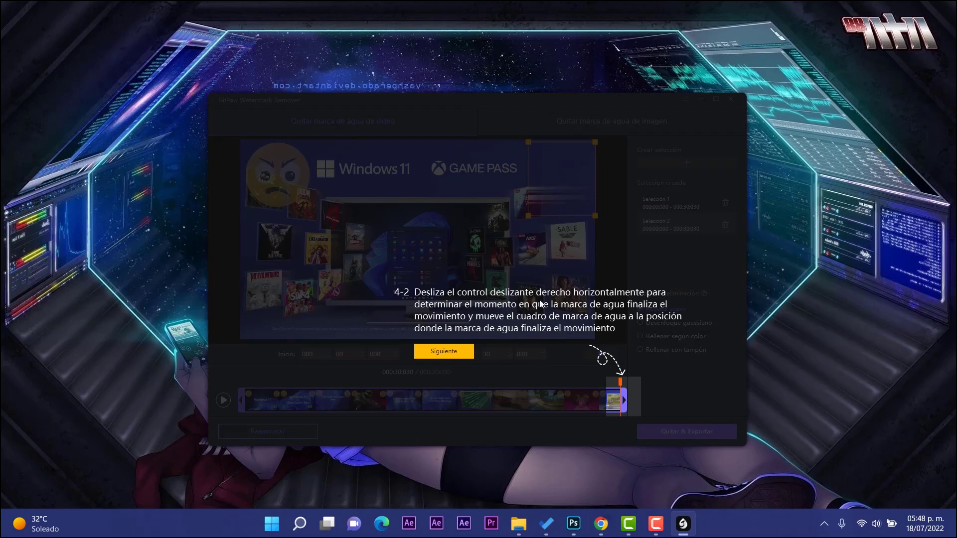
pyautogui.click(450, 355)
pyautogui.click(321, 357)
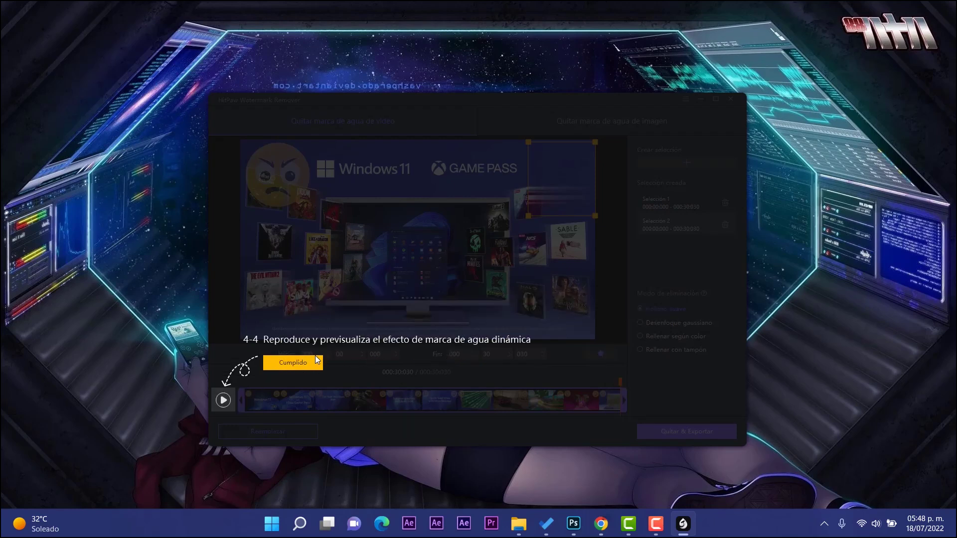
pyautogui.click(303, 364)
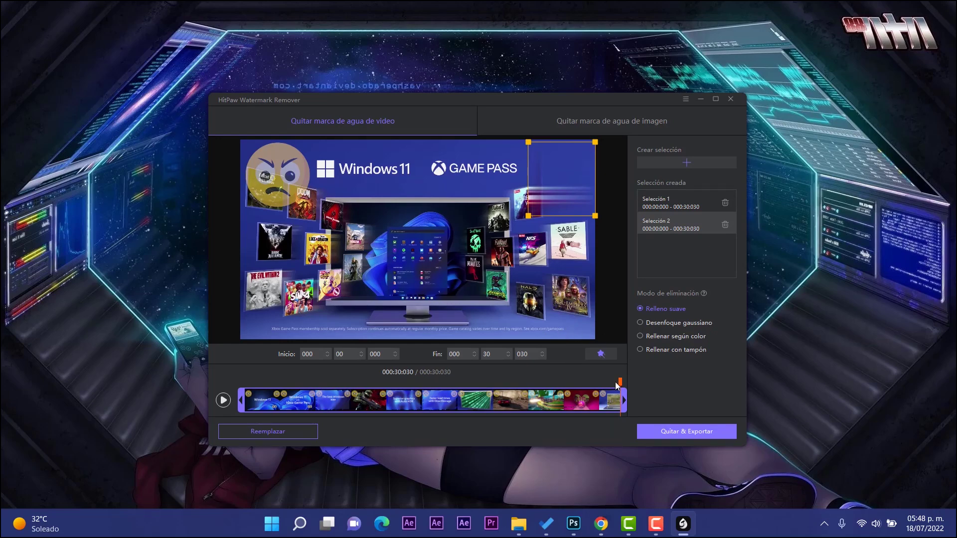
pyautogui.moveTo(593, 377)
pyautogui.mouseDown()
pyautogui.moveTo(368, 386)
pyautogui.moveTo(375, 397)
pyautogui.mouseUp()
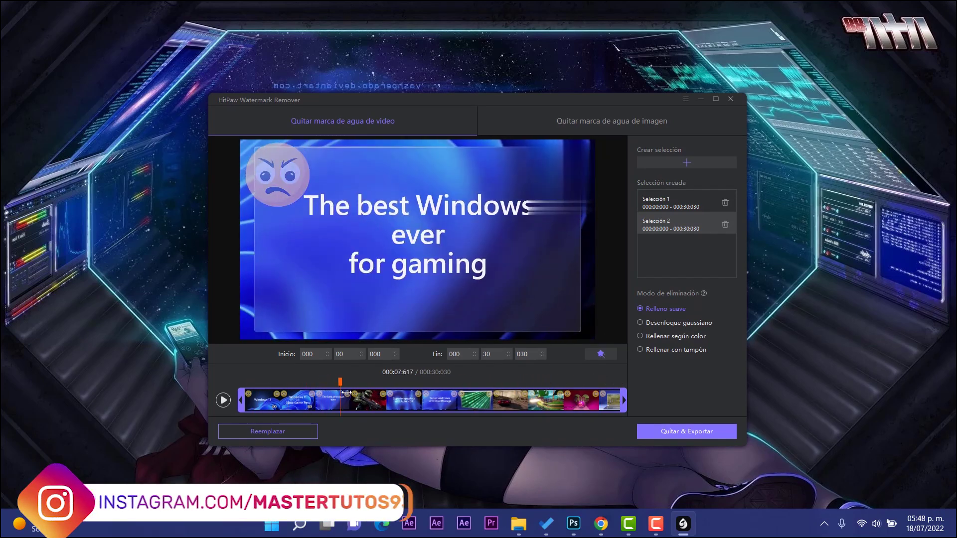
pyautogui.moveTo(375, 397); pyautogui.dragTo(397, 396)
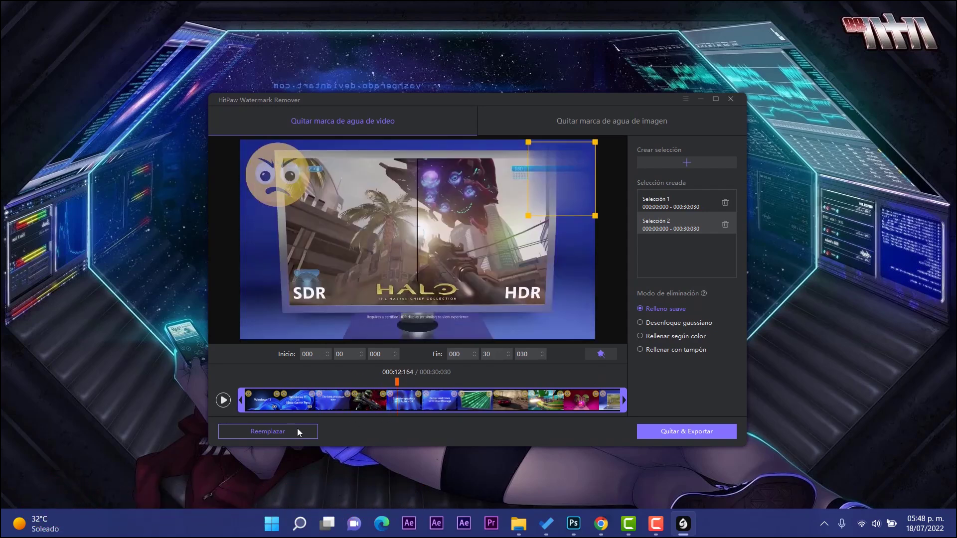
pyautogui.click(363, 396)
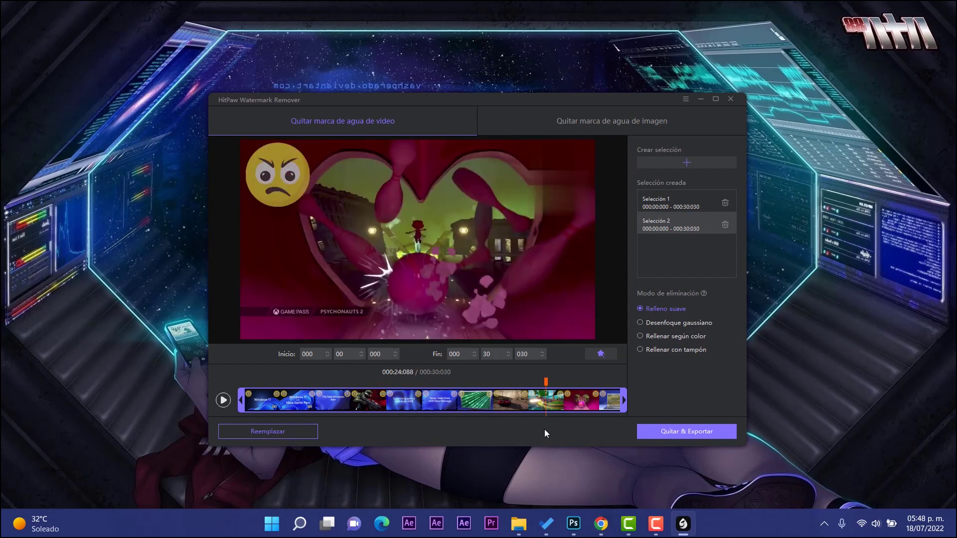
pyautogui.moveTo(364, 396); pyautogui.dragTo(238, 417)
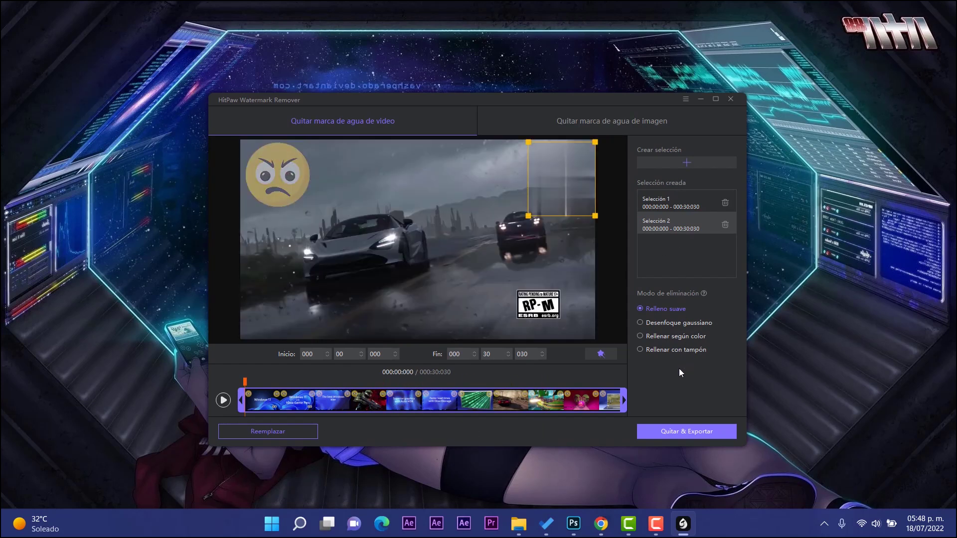
# Run Quitar & Exportar on the xcs video until 'Exportar con éxito!' appears
pyautogui.click(685, 432)
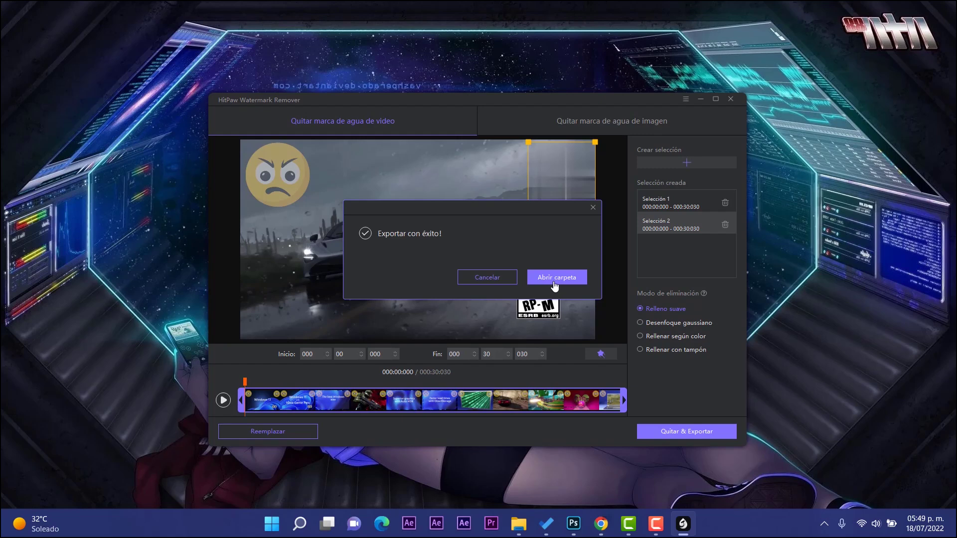
# Open the export folder and play xcs_2022-07-18_17-49-02
pyautogui.click(554, 283)
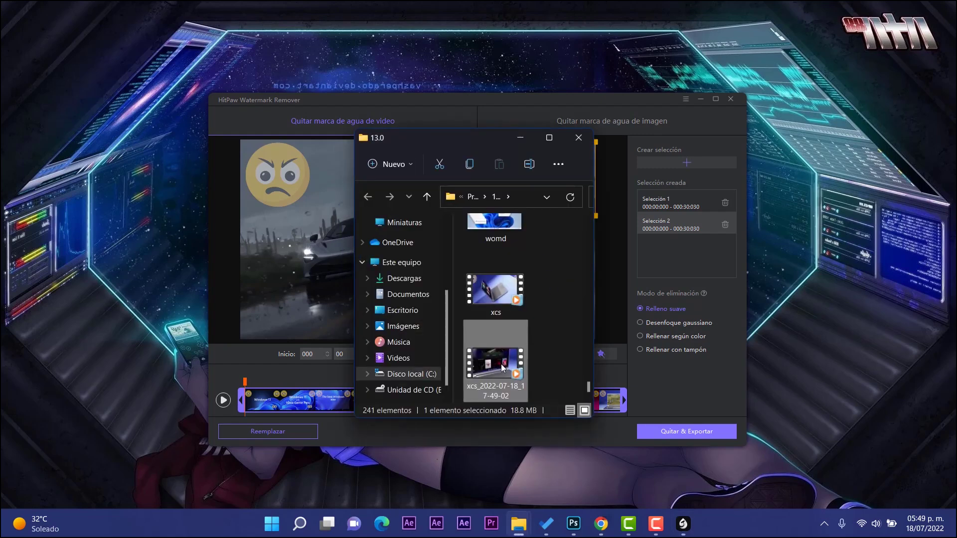
pyautogui.doubleClick(501, 364)
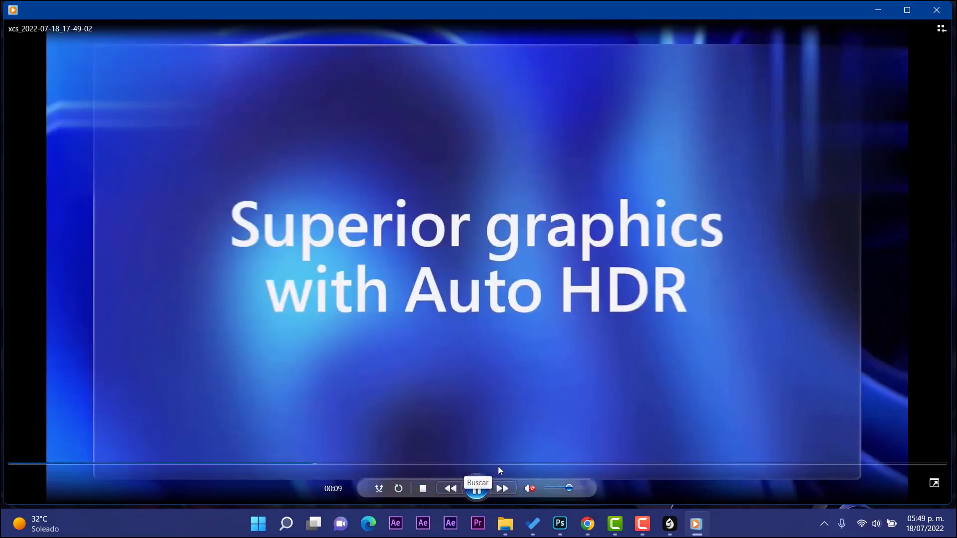
# Skip ahead in the cleaned video, then close the player and the export folder
pyautogui.click(523, 464)
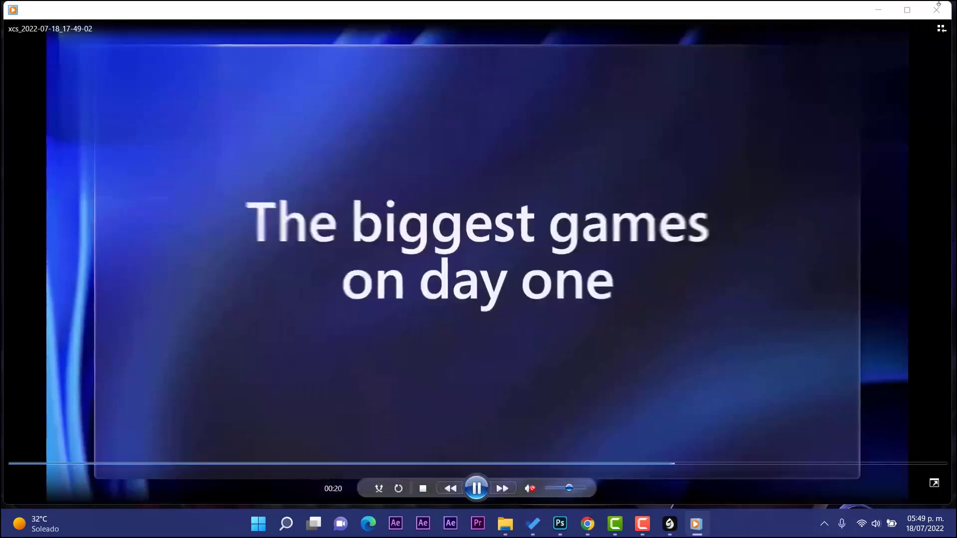
pyautogui.click(937, 7)
pyautogui.click(582, 149)
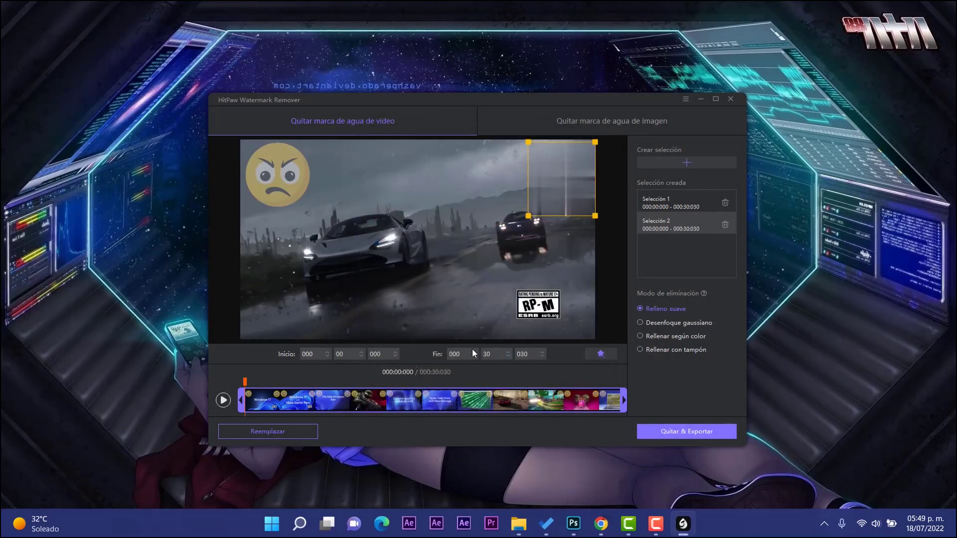
# Switch to image watermark removal and load the xsdf Black Panther picture from the Desktop
pyautogui.click(587, 119)
pyautogui.click(544, 280)
pyautogui.click(438, 289)
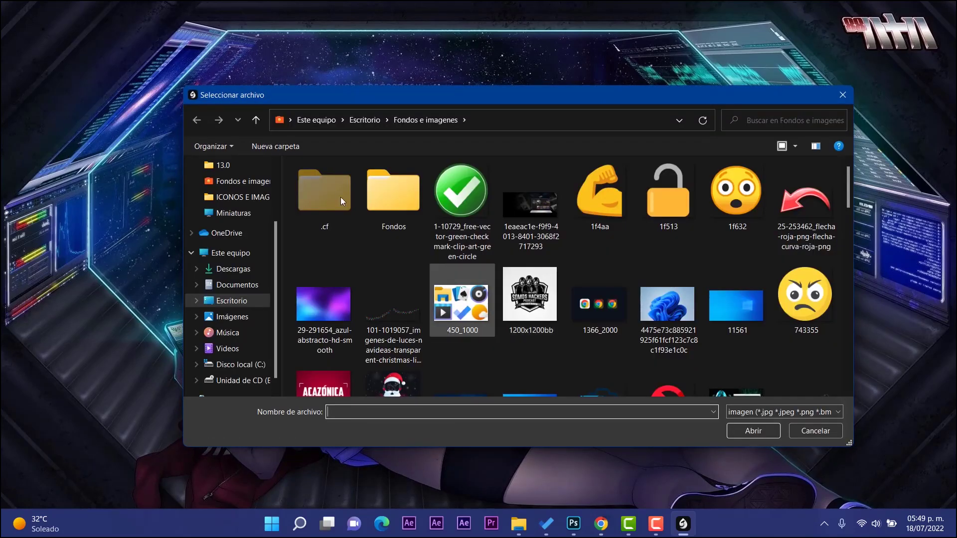
pyautogui.click(227, 301)
pyautogui.scroll(-10, 648, 286)
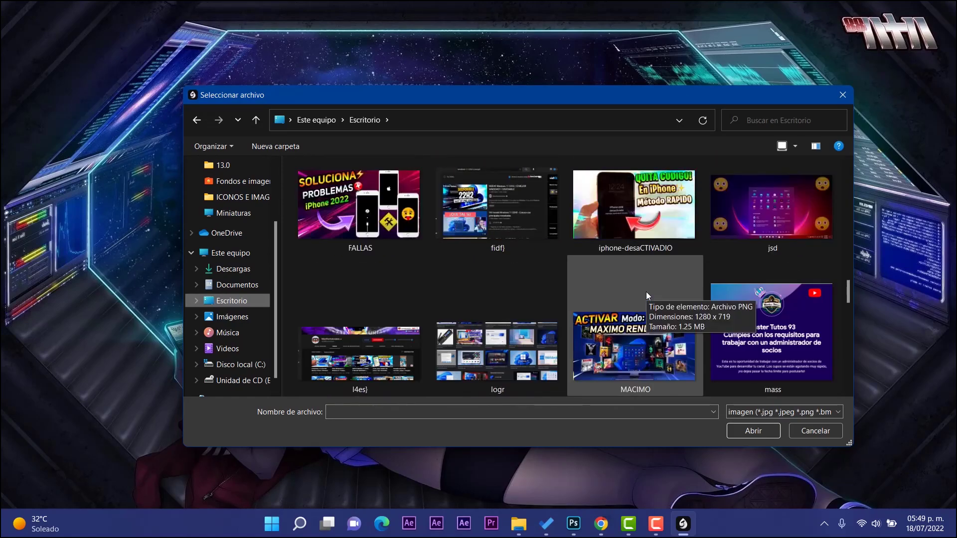
pyautogui.scroll(-2, 848, 330)
pyautogui.scroll(-5, 848, 331)
pyautogui.doubleClick(595, 345)
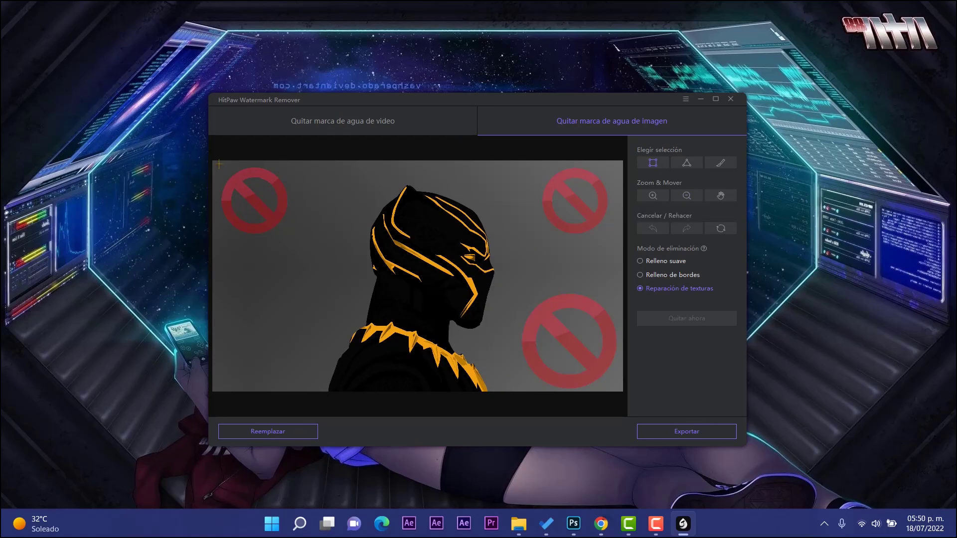
# Erase the three no-entry icons with Reparación de texturas and export as xsdf_2022-07-18_17-50-50
pyautogui.moveTo(220, 164); pyautogui.dragTo(293, 238)
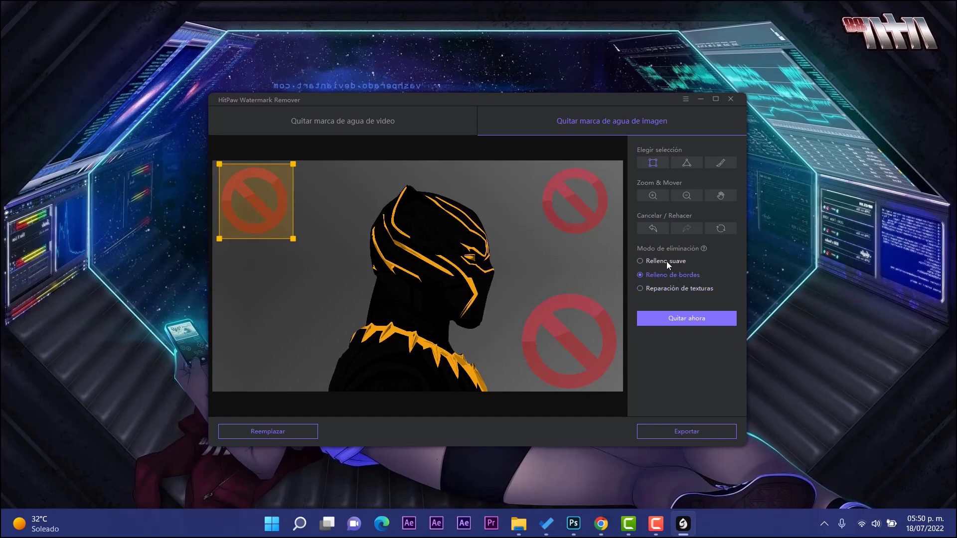
pyautogui.click(665, 287)
pyautogui.click(692, 319)
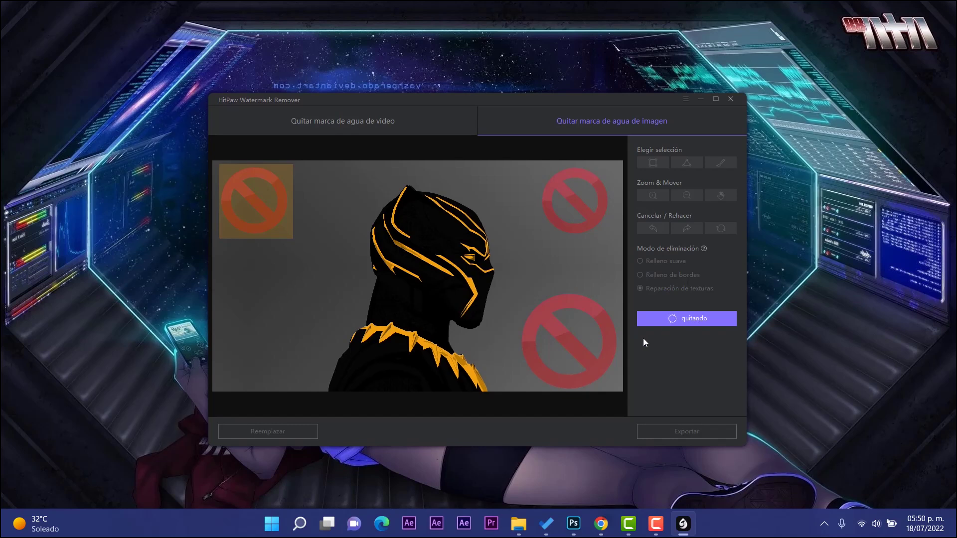
pyautogui.moveTo(531, 167); pyautogui.dragTo(612, 245)
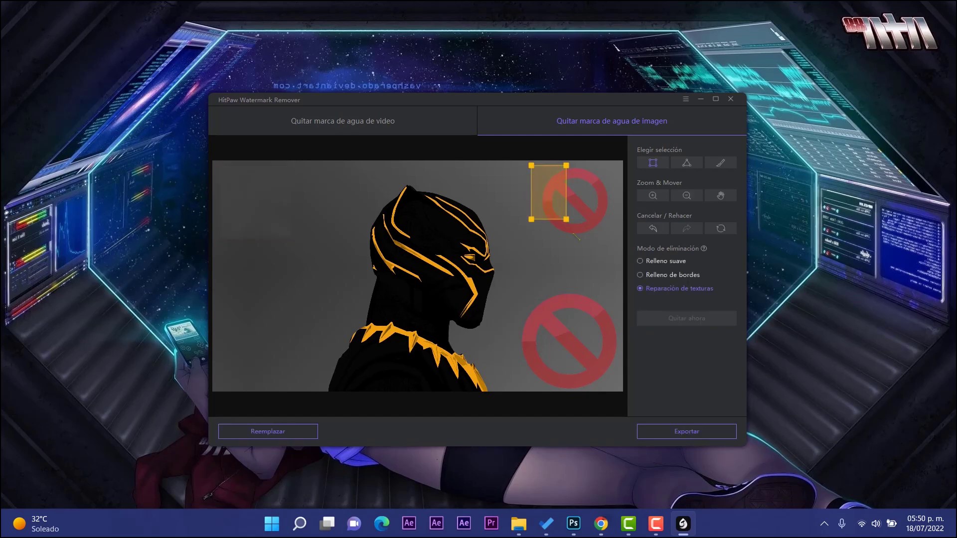
pyautogui.click(682, 322)
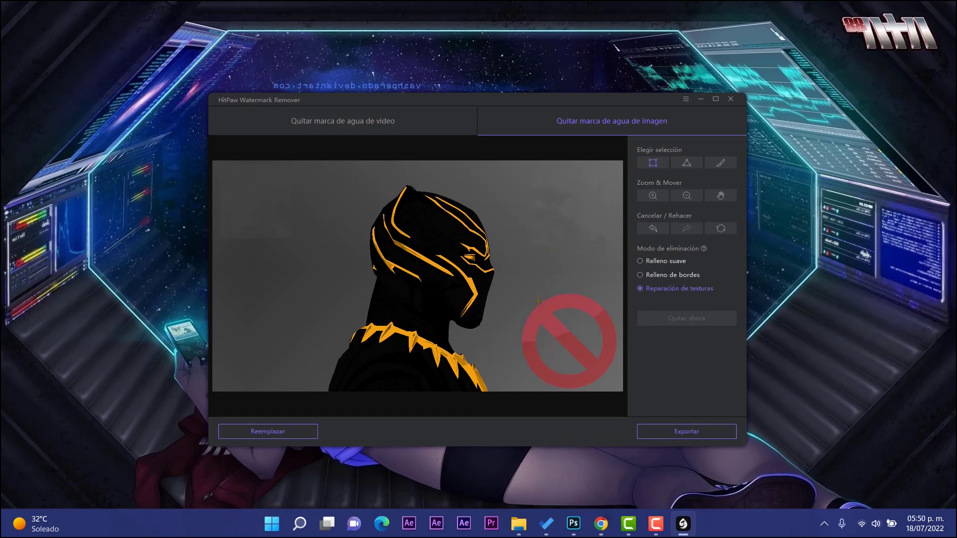
pyautogui.moveTo(519, 283); pyautogui.dragTo(621, 394)
pyautogui.click(702, 319)
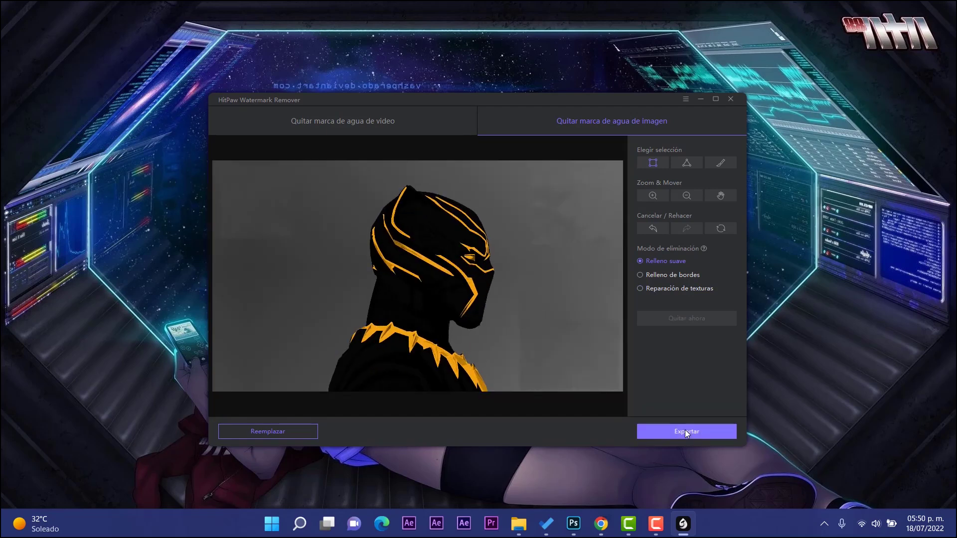
pyautogui.click(686, 432)
pyautogui.click(553, 279)
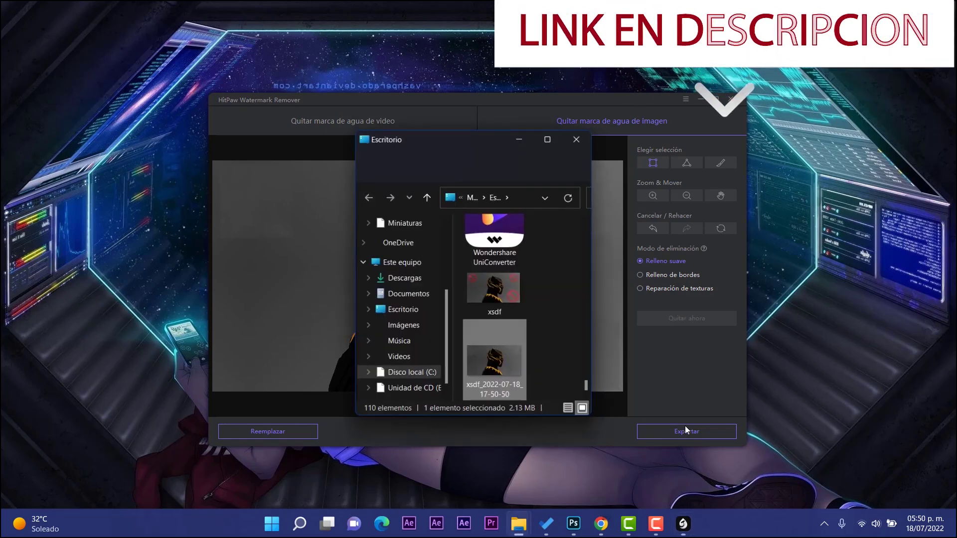
# View xsdf_2022-07-18_17-50-50.png in Photos, close it, and return to the watermark remover
pyautogui.doubleClick(496, 360)
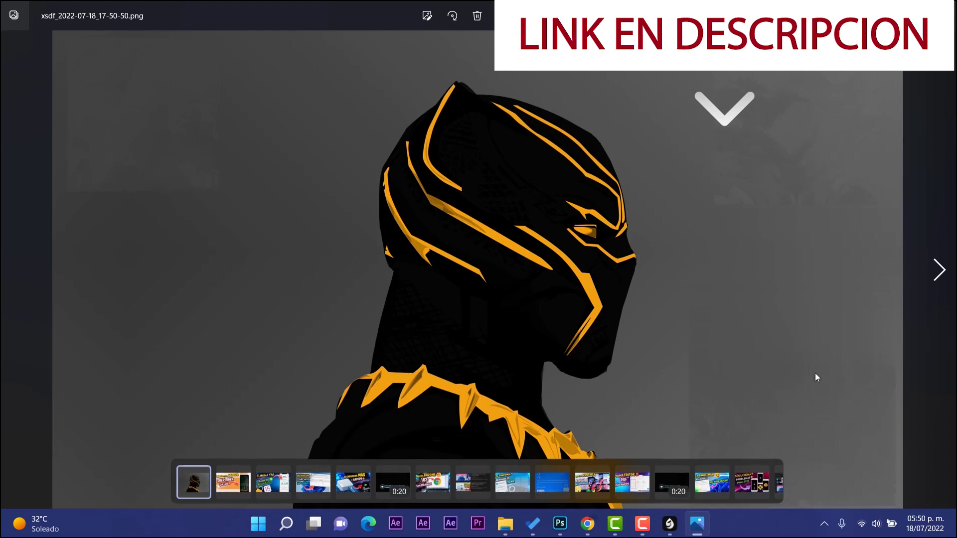
pyautogui.hotkey('alt', 'F4')
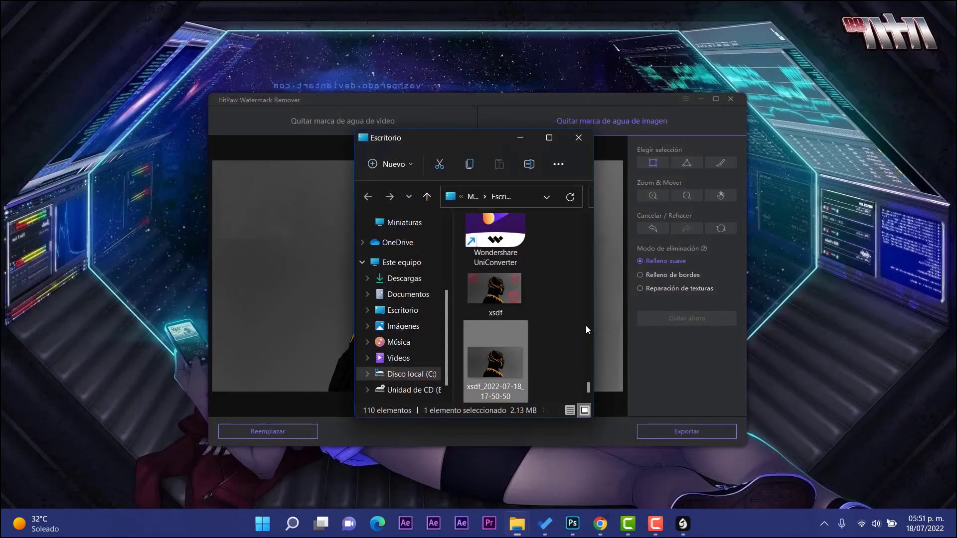
pyautogui.click(477, 442)
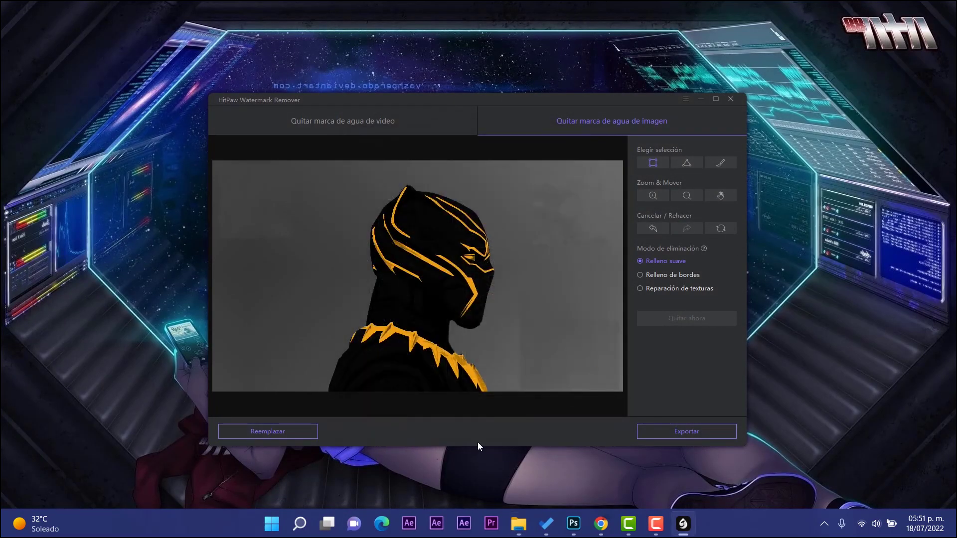
# Replace the current picture with the jsd Windows 11 screenshot containing four emoji
pyautogui.click(279, 432)
pyautogui.click(570, 287)
pyautogui.doubleClick(614, 333)
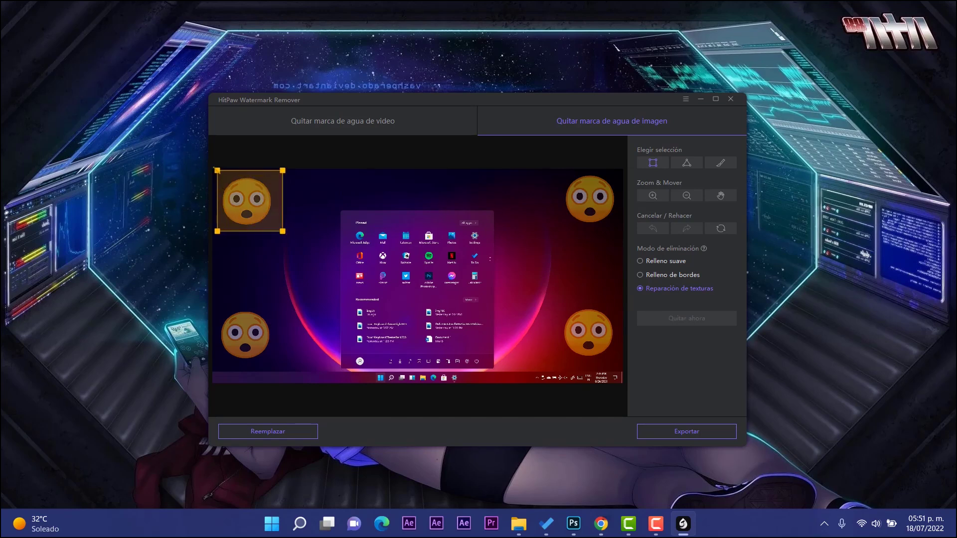
# Box and erase the top-left, top-right and bottom-right emoji
pyautogui.moveTo(282, 231); pyautogui.dragTo(216, 170)
pyautogui.click(698, 319)
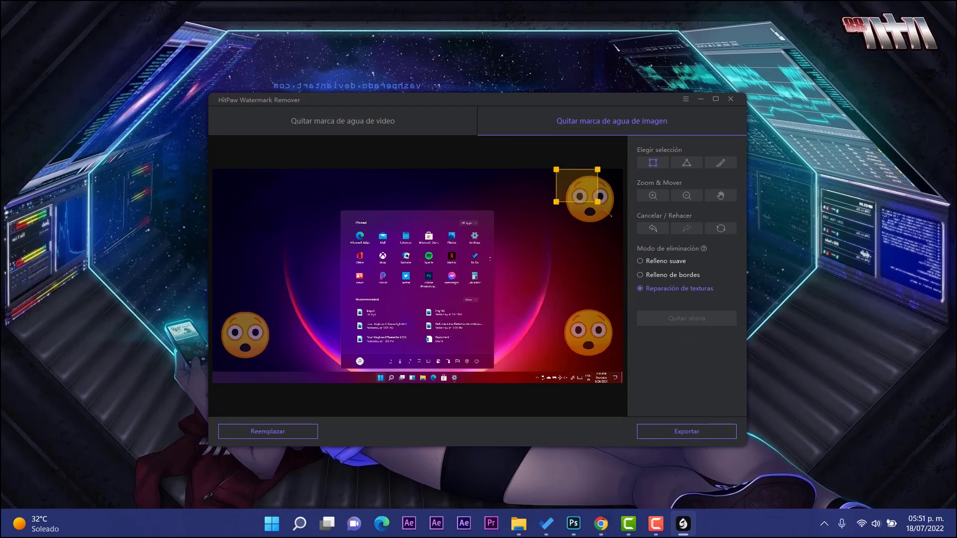
pyautogui.moveTo(556, 170); pyautogui.dragTo(623, 230)
pyautogui.click(696, 319)
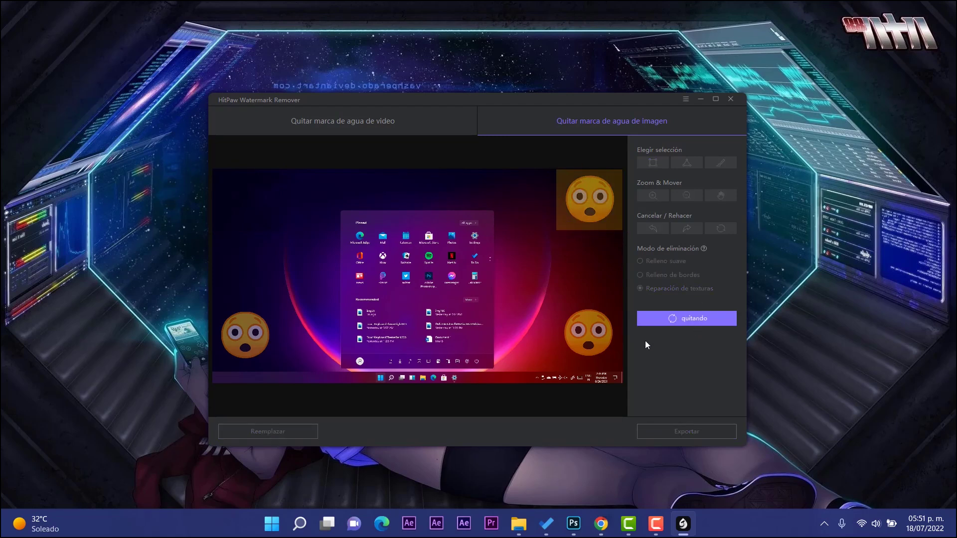
pyautogui.moveTo(558, 296); pyautogui.dragTo(620, 363)
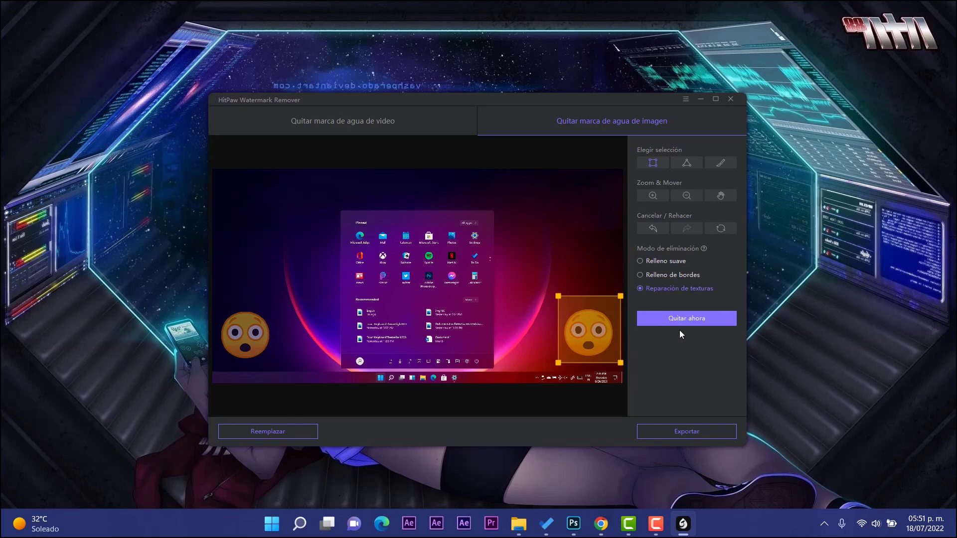
pyautogui.click(678, 275)
# Redo the bottom-right emoji with Relleno de bordes and erase the bottom-left emoji
pyautogui.click(689, 319)
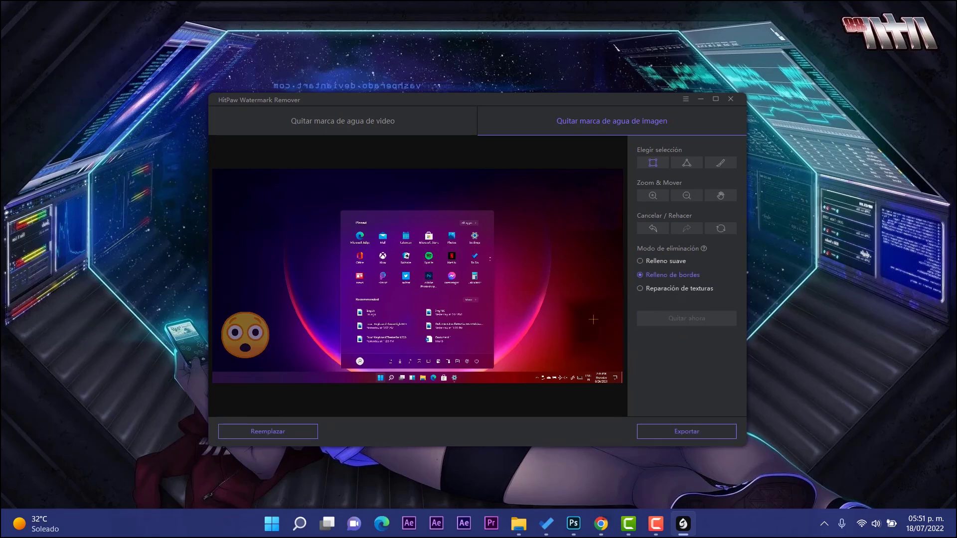
pyautogui.click(655, 227)
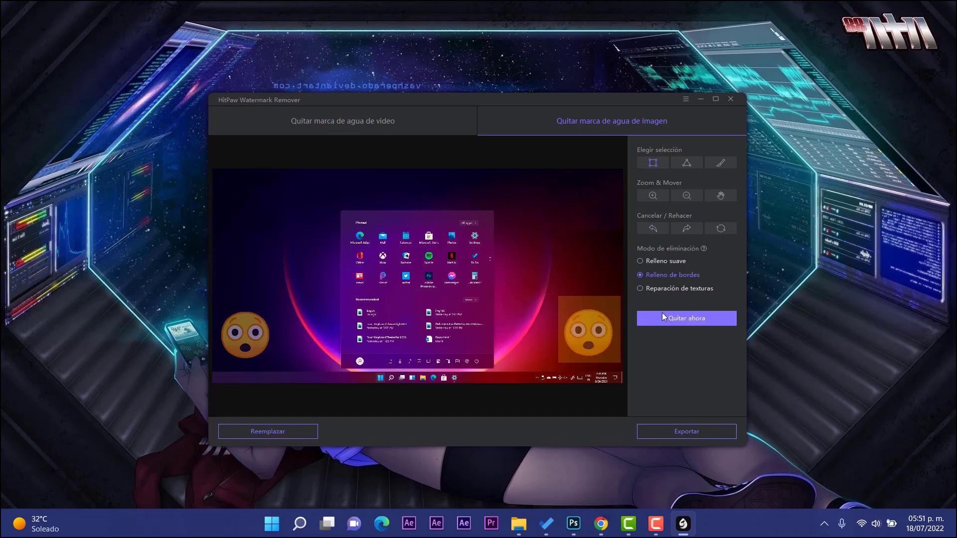
pyautogui.click(689, 313)
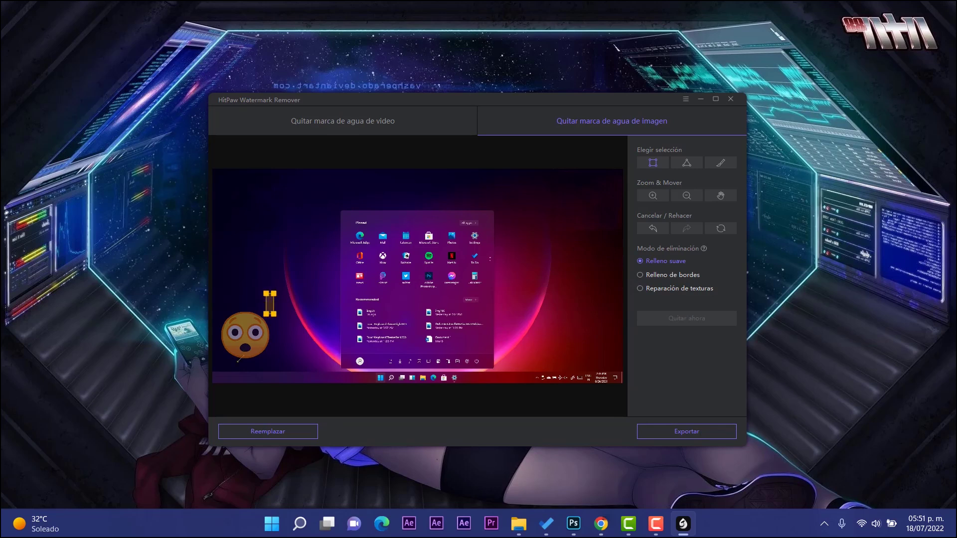
pyautogui.moveTo(274, 294); pyautogui.dragTo(218, 363)
pyautogui.click(678, 323)
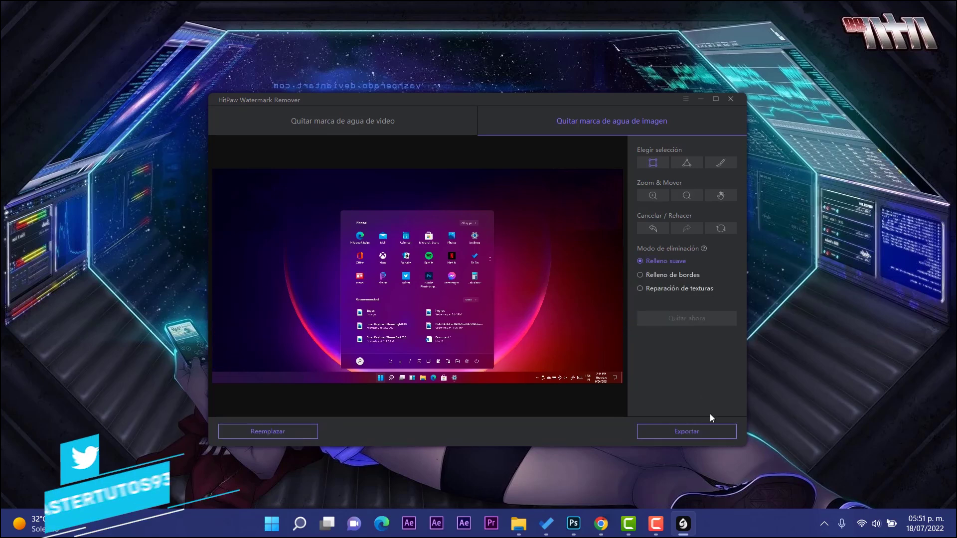
# Export the clean screenshot as jsd_2022-07-18_17-51-47.png, preview it, then start switching to video mode
pyautogui.click(708, 431)
pyautogui.click(500, 283)
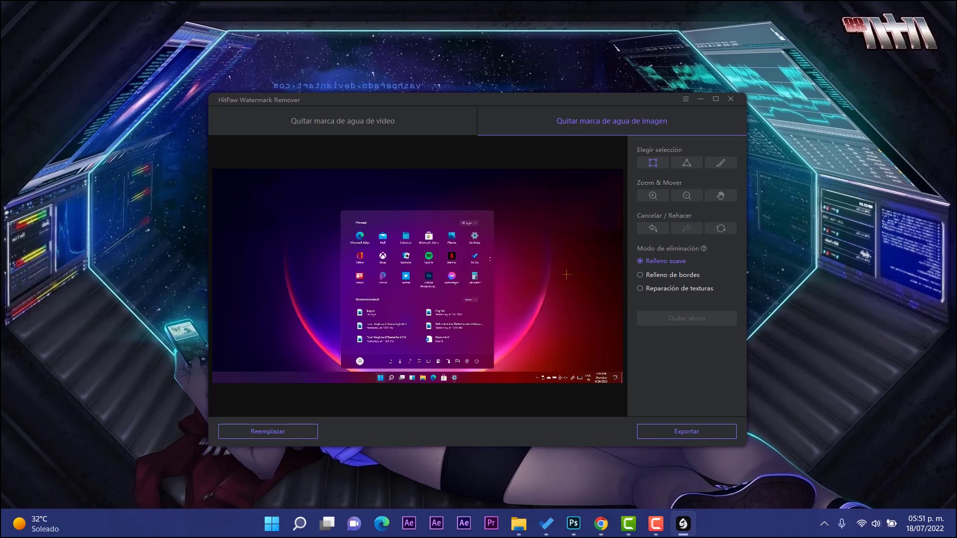
pyautogui.doubleClick(486, 368)
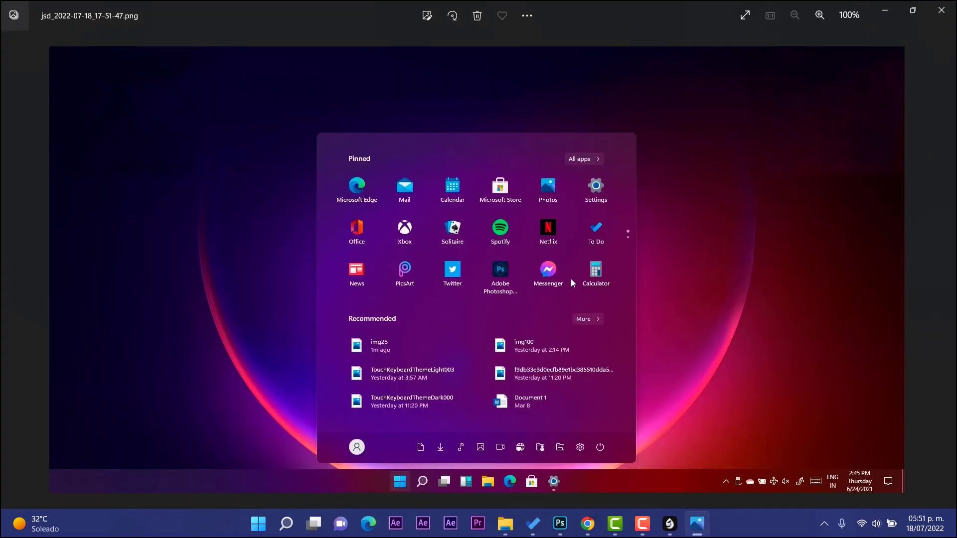
pyautogui.moveTo(692, 260)
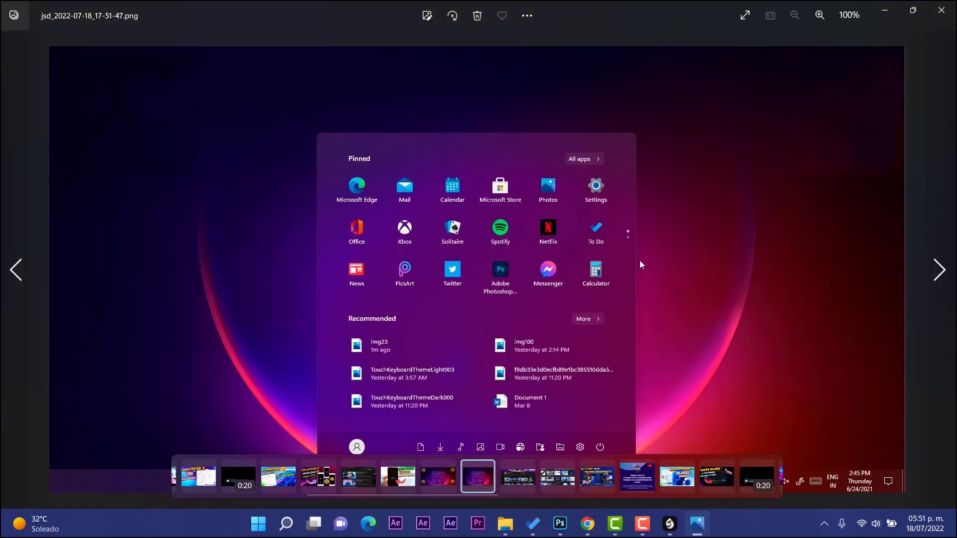
pyautogui.click(941, 10)
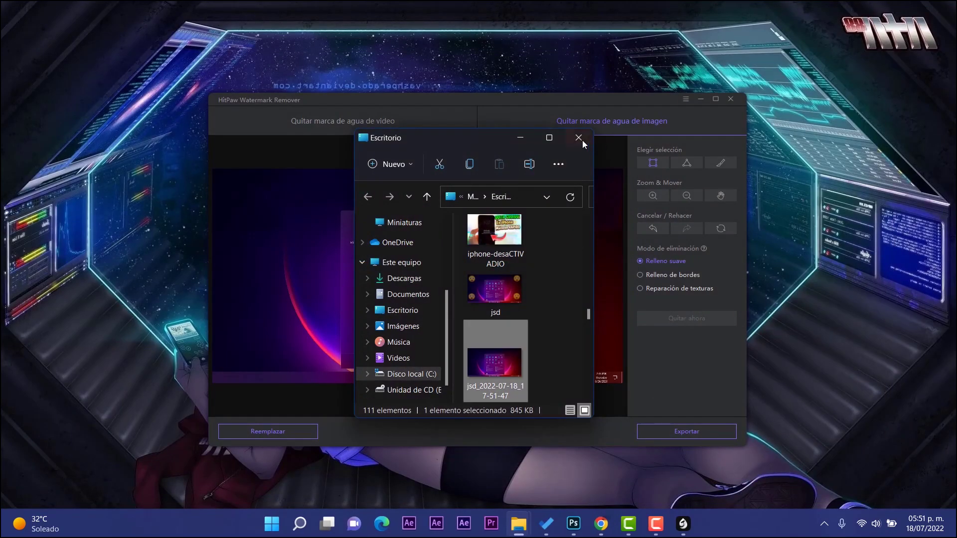
pyautogui.click(574, 137)
pyautogui.click(361, 132)
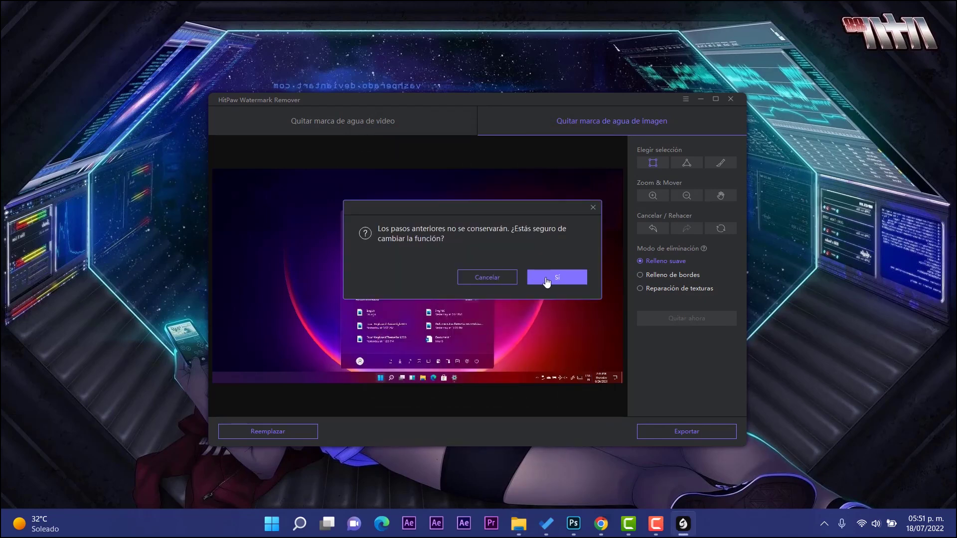
# Confirm the switch to video mode and load the xd video from the Premiere Pro 13.0 folder
pyautogui.click(555, 278)
pyautogui.click(420, 291)
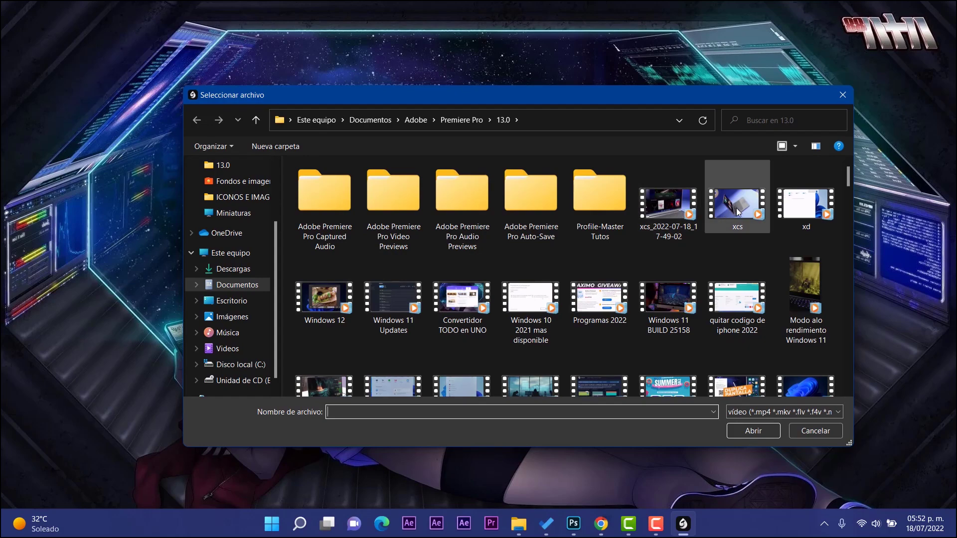
pyautogui.doubleClick(804, 204)
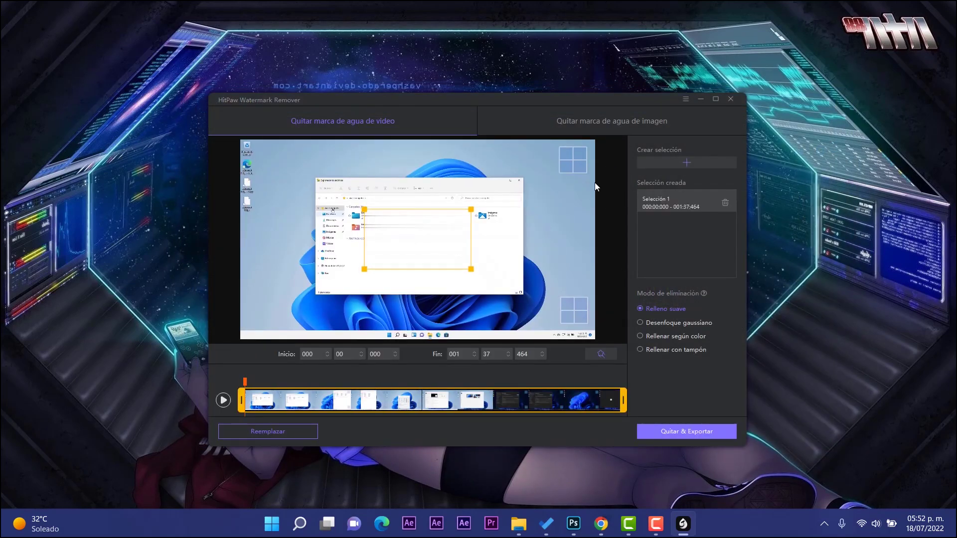
# Fit Selección 1 snugly over the top-right Windows logo around the 01:12 frame
pyautogui.moveTo(245, 382)
pyautogui.mouseDown()
pyautogui.moveTo(535, 386)
pyautogui.moveTo(245, 383)
pyautogui.mouseUp()
pyautogui.moveTo(454, 223); pyautogui.dragTo(566, 195)
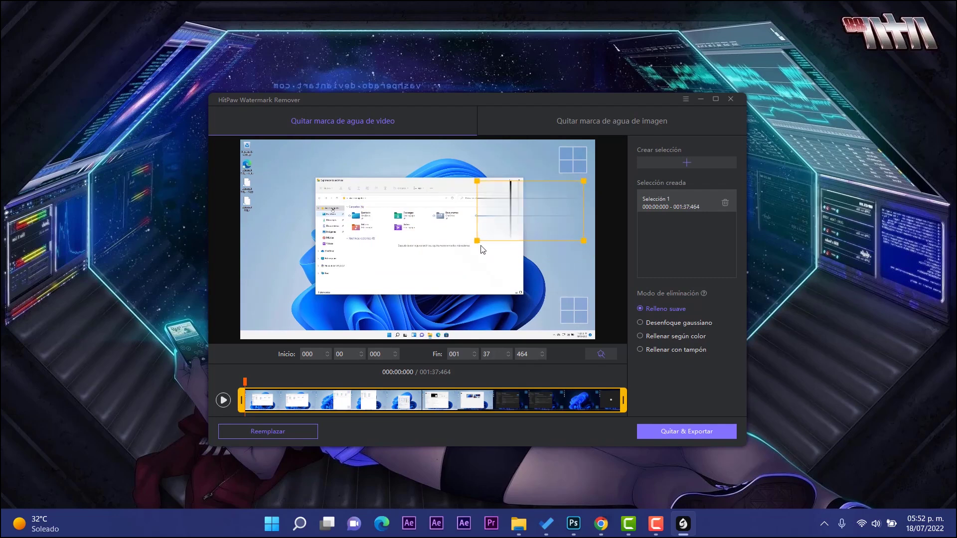
pyautogui.moveTo(473, 242); pyautogui.dragTo(545, 227)
pyautogui.moveTo(564, 191)
pyautogui.mouseDown()
pyautogui.moveTo(564, 171)
pyautogui.moveTo(555, 180)
pyautogui.moveTo(568, 166)
pyautogui.mouseUp()
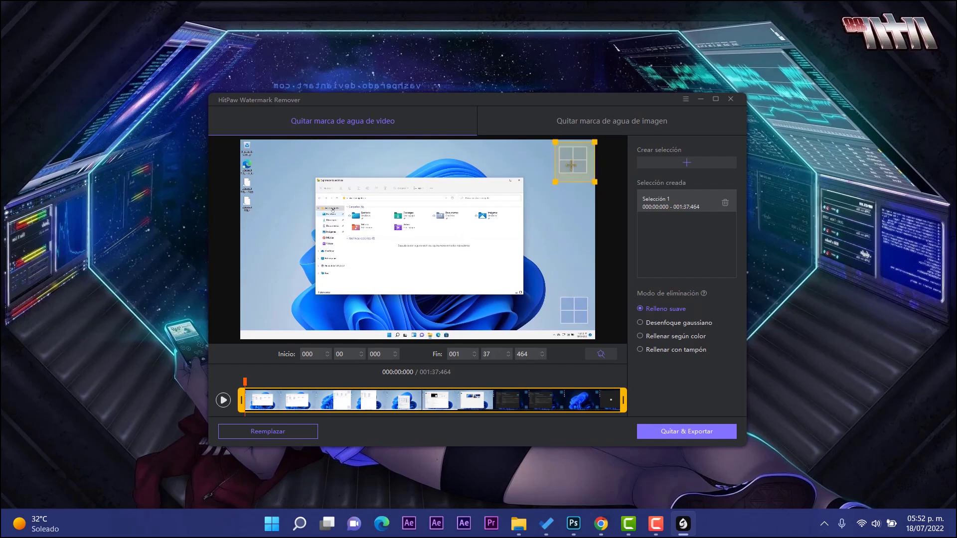
# Add Selección 2 over the bottom-right logo and start Quitar & Exportar
pyautogui.click(687, 162)
pyautogui.moveTo(428, 241)
pyautogui.mouseDown()
pyautogui.moveTo(586, 320)
pyautogui.moveTo(586, 309)
pyautogui.mouseUp()
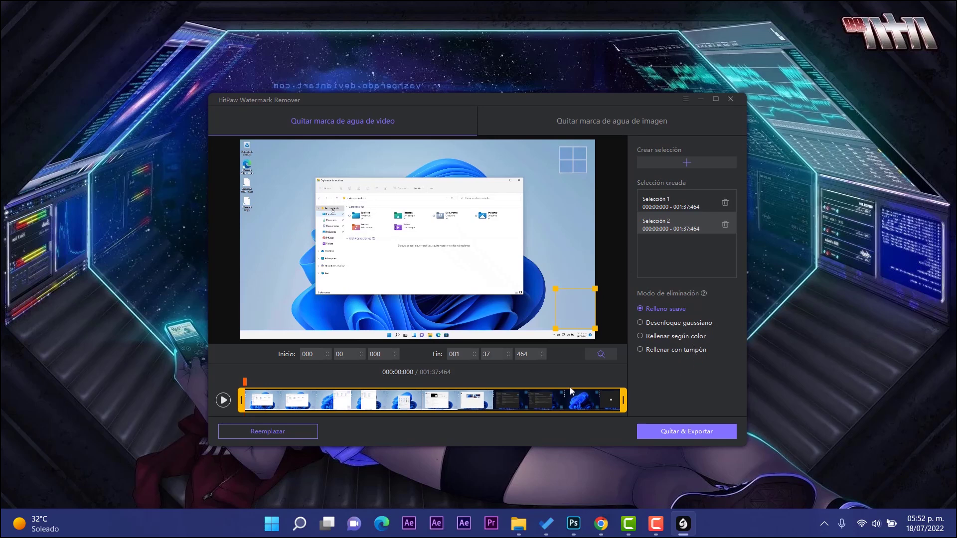
pyautogui.click(696, 431)
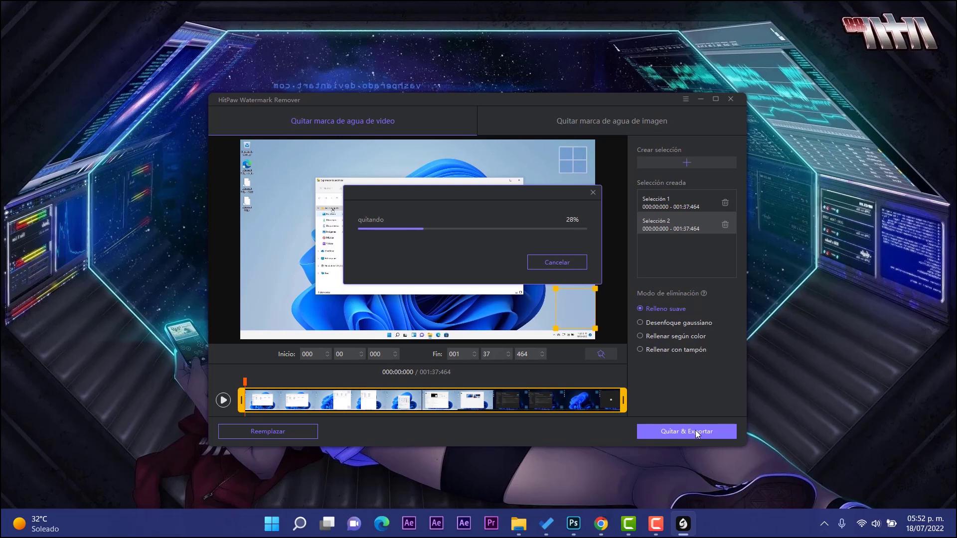
# Play the exported xd_2022-07-18_17-52-34 video from the output folder
pyautogui.doubleClick(496, 363)
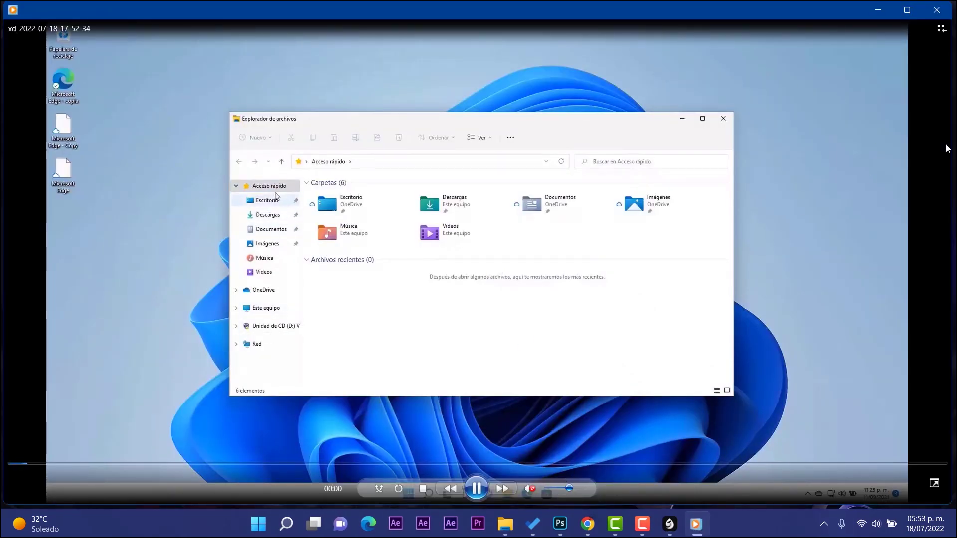
# Jump to about 01:17 to check for leftover logos, then close Windows Media Player
pyautogui.click(758, 464)
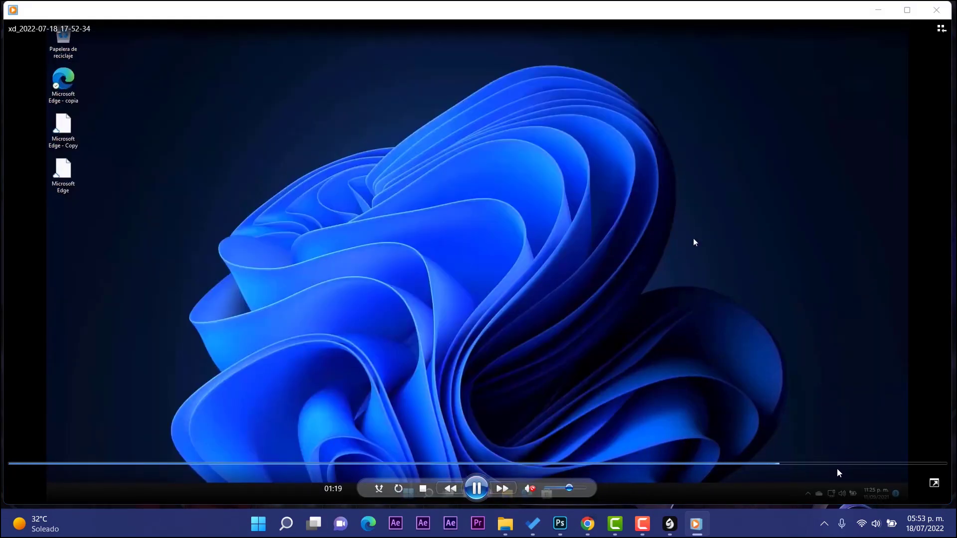
pyautogui.hotkey('alt', 'F4')
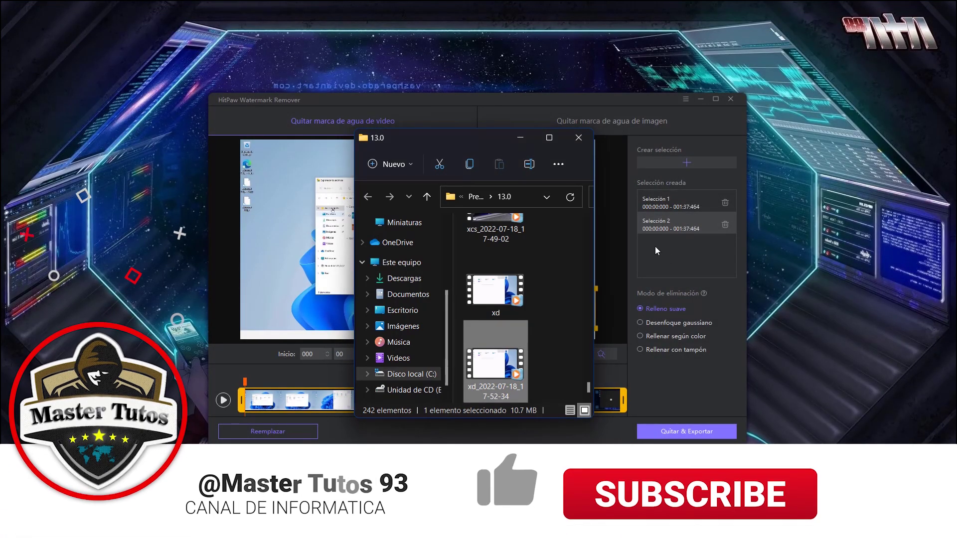
# Close the 13.0 File Explorer window to reveal the video editor with both selections
pyautogui.click(584, 142)
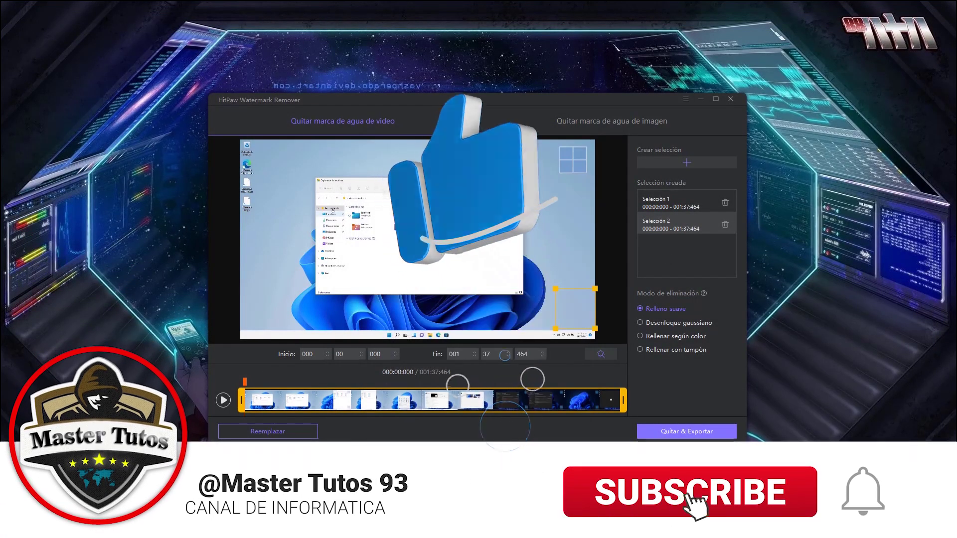